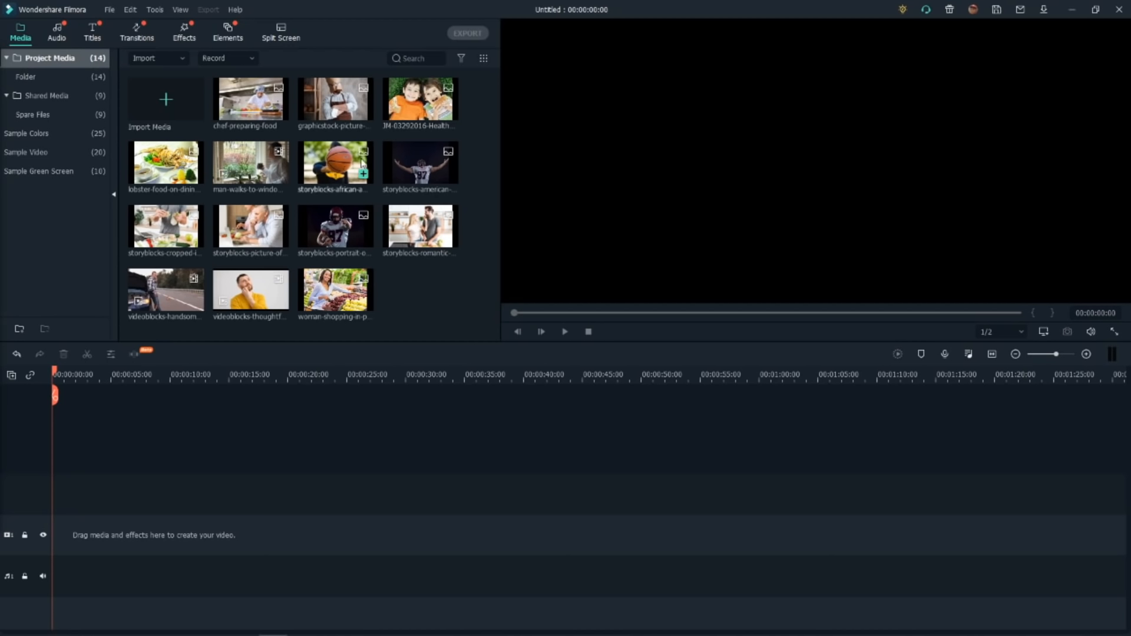
# Add the three-section split screen template with dividers narrowing the middle section toward the bottom to the start of the video track
pyautogui.click(281, 34)
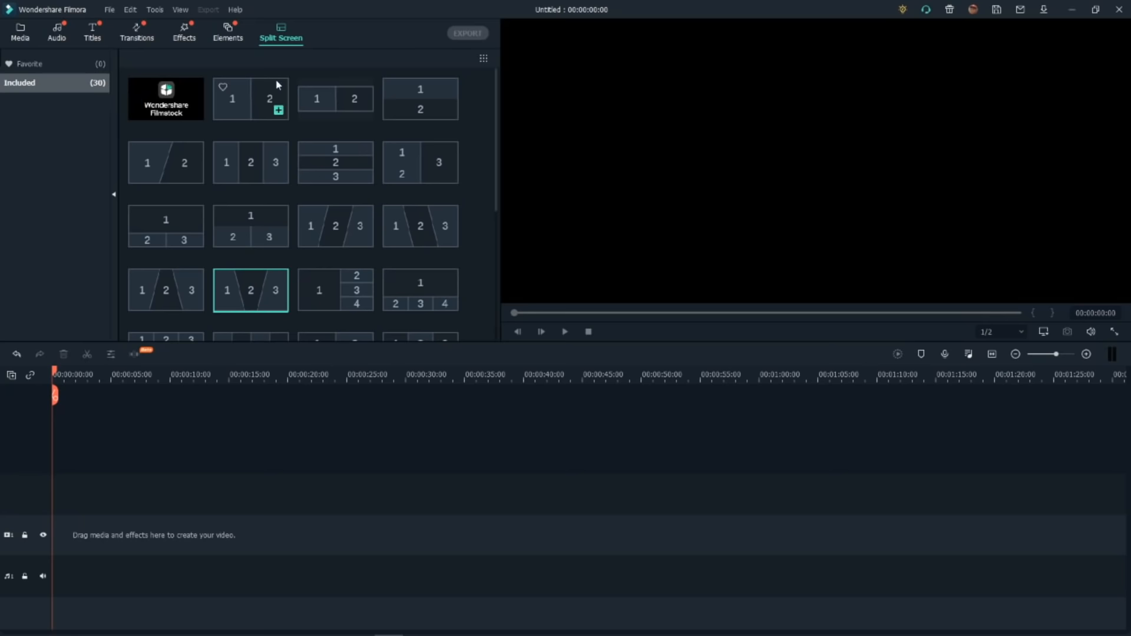
pyautogui.moveTo(497, 96)
pyautogui.mouseDown()
pyautogui.moveTo(480, 233)
pyautogui.moveTo(510, 92)
pyautogui.mouseUp()
pyautogui.moveTo(262, 289); pyautogui.dragTo(74, 528)
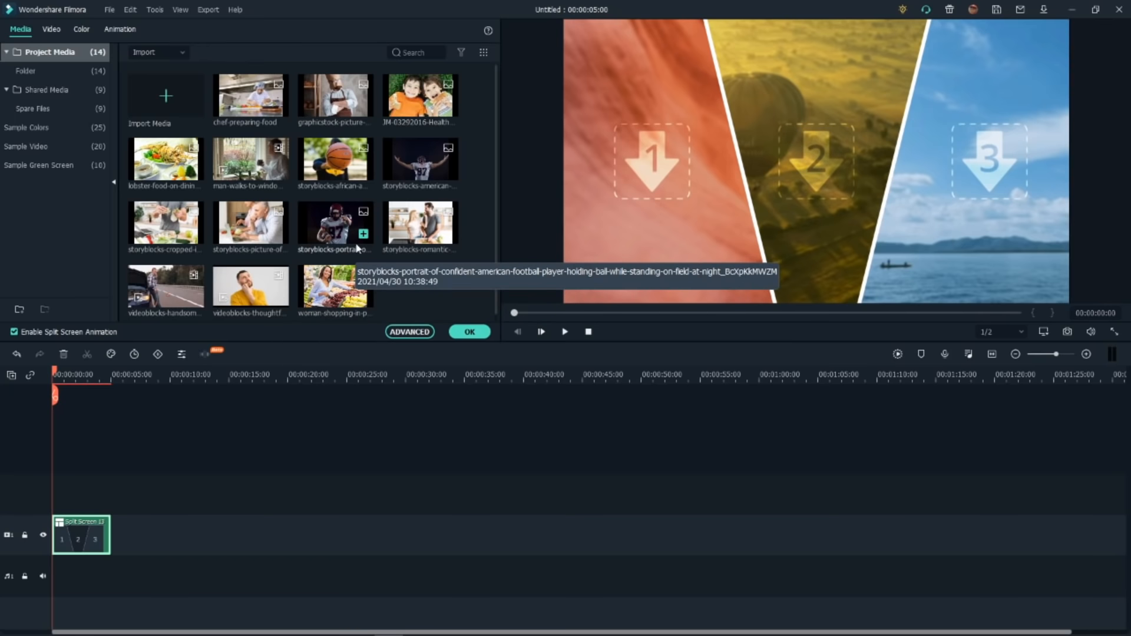
# Fill section 3 with the kitchen couple photo, section 2 with the paper-bag baker photo and section 1 with the woman shopping photo
pyautogui.scroll(-1, 358, 249)
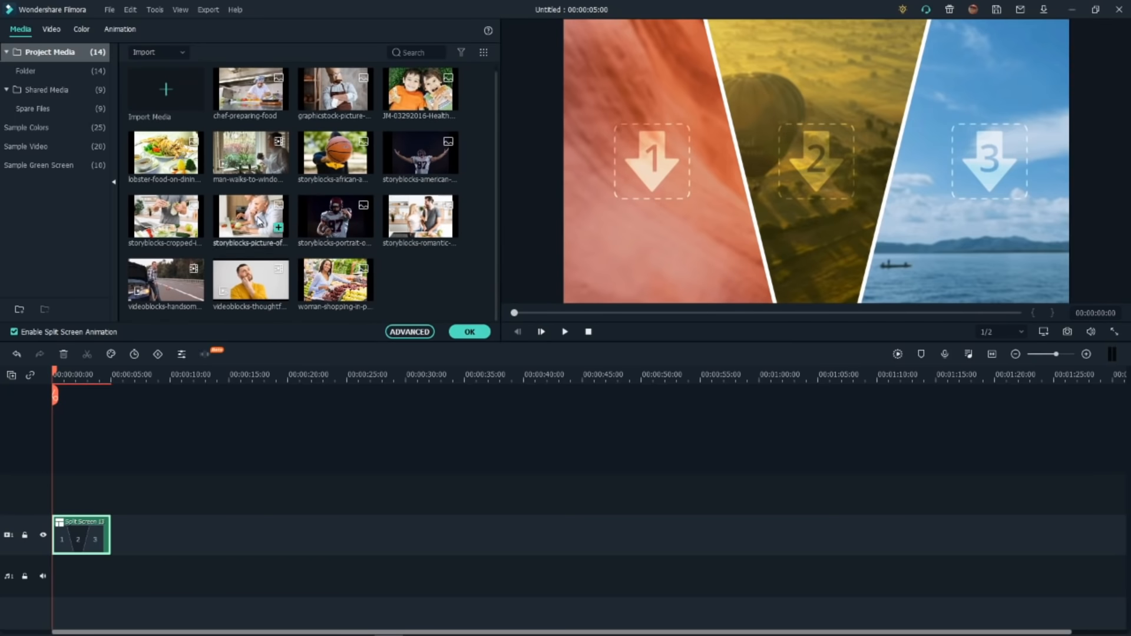
pyautogui.moveTo(262, 208); pyautogui.dragTo(995, 152)
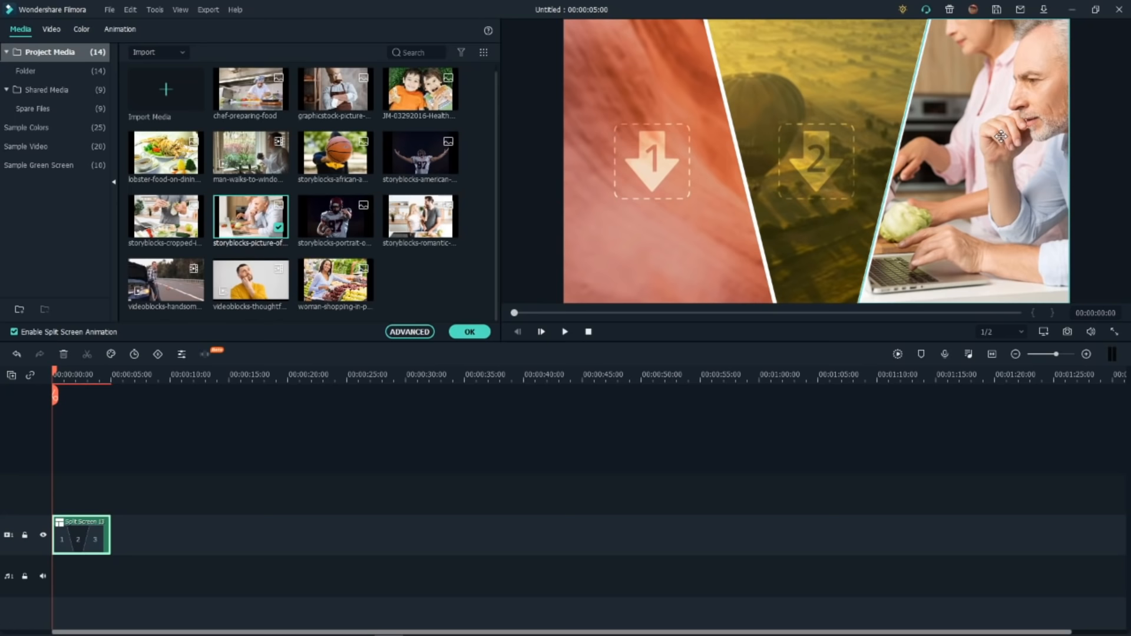
pyautogui.click(1000, 137)
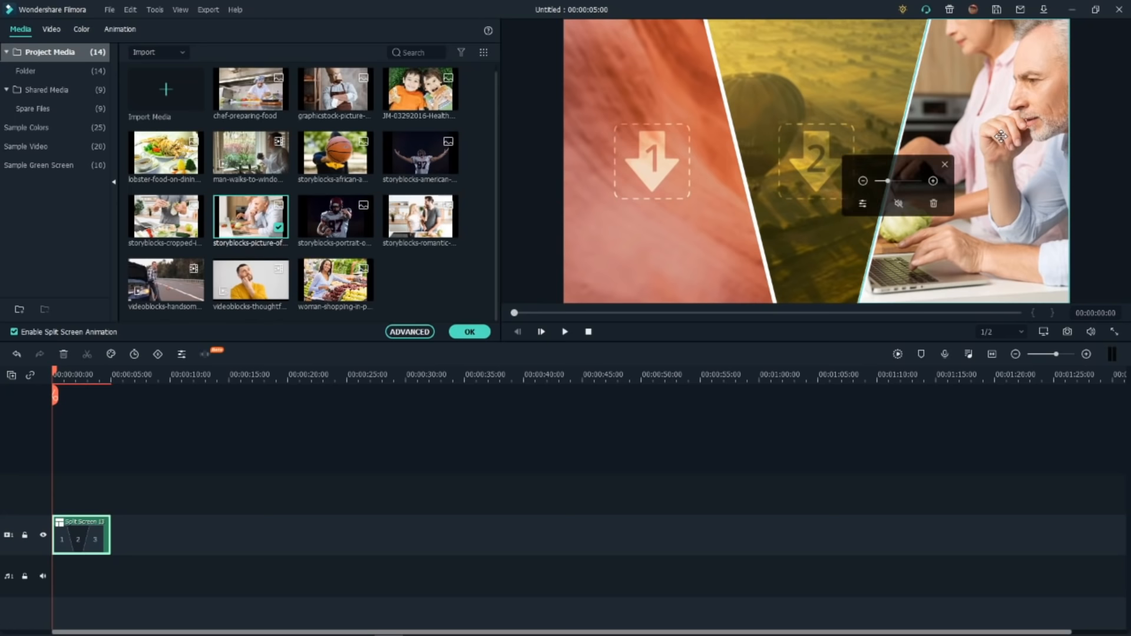
pyautogui.moveTo(910, 164); pyautogui.dragTo(778, 428)
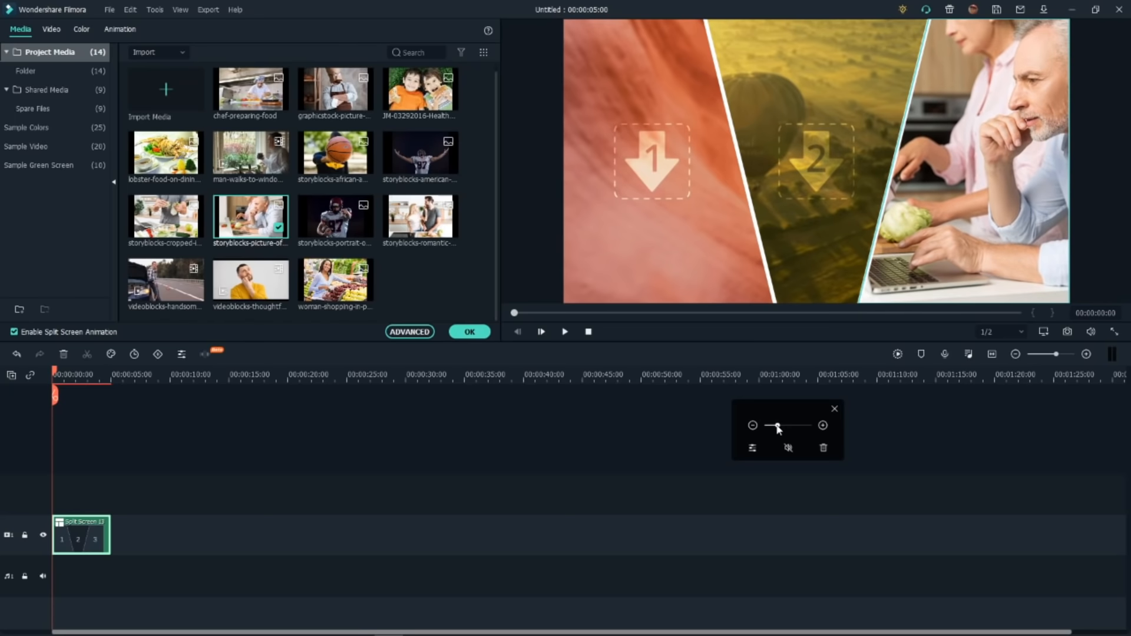
pyautogui.click(753, 449)
pyautogui.moveTo(327, 83); pyautogui.dragTo(795, 152)
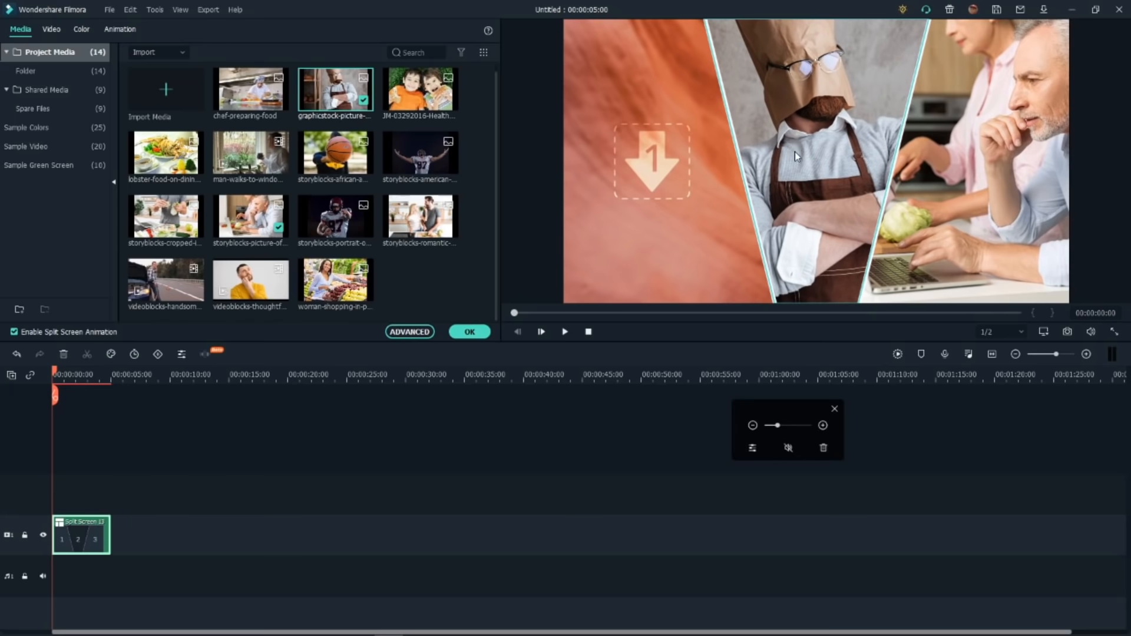
pyautogui.moveTo(335, 282); pyautogui.dragTo(706, 193)
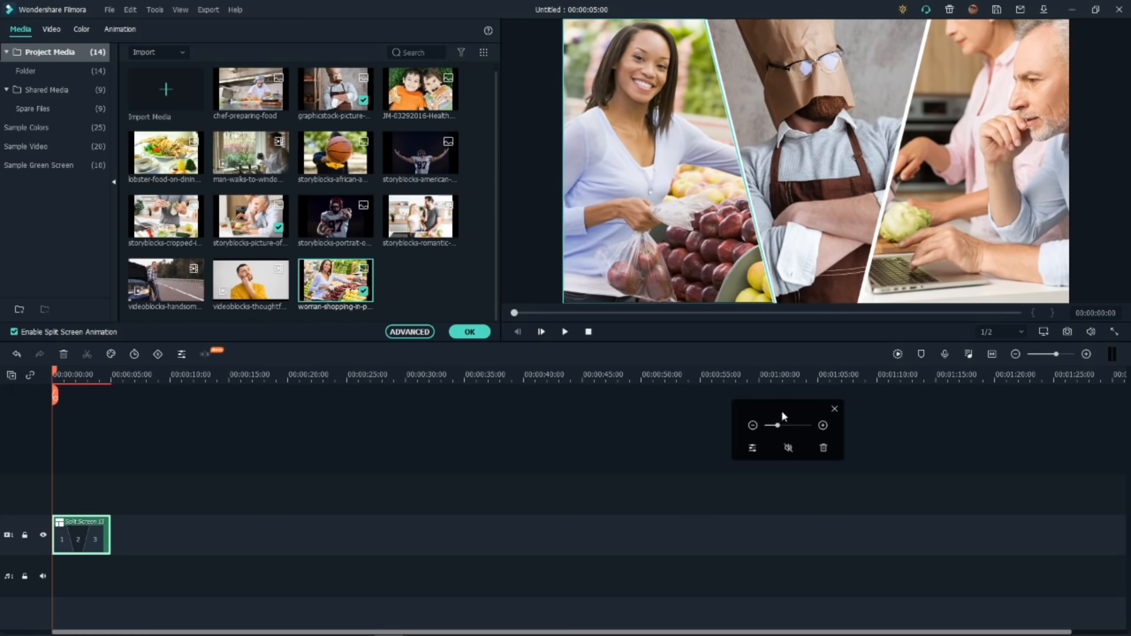
# Open the advanced split screen editor with its timeline showing the full length of the three clips
pyautogui.click(751, 447)
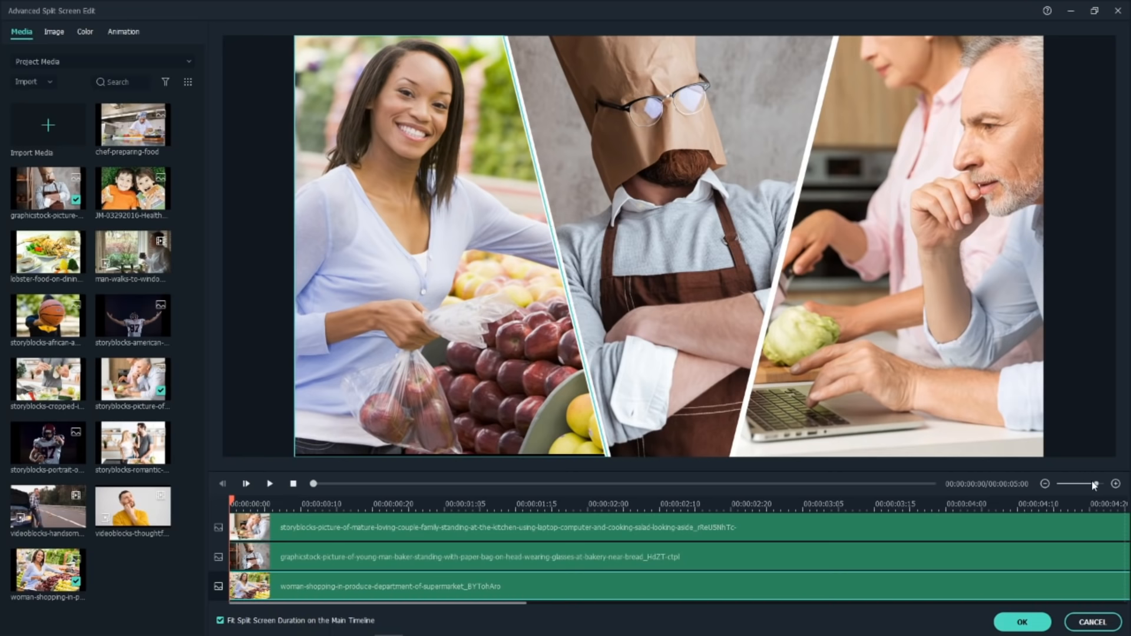
pyautogui.click(1093, 483)
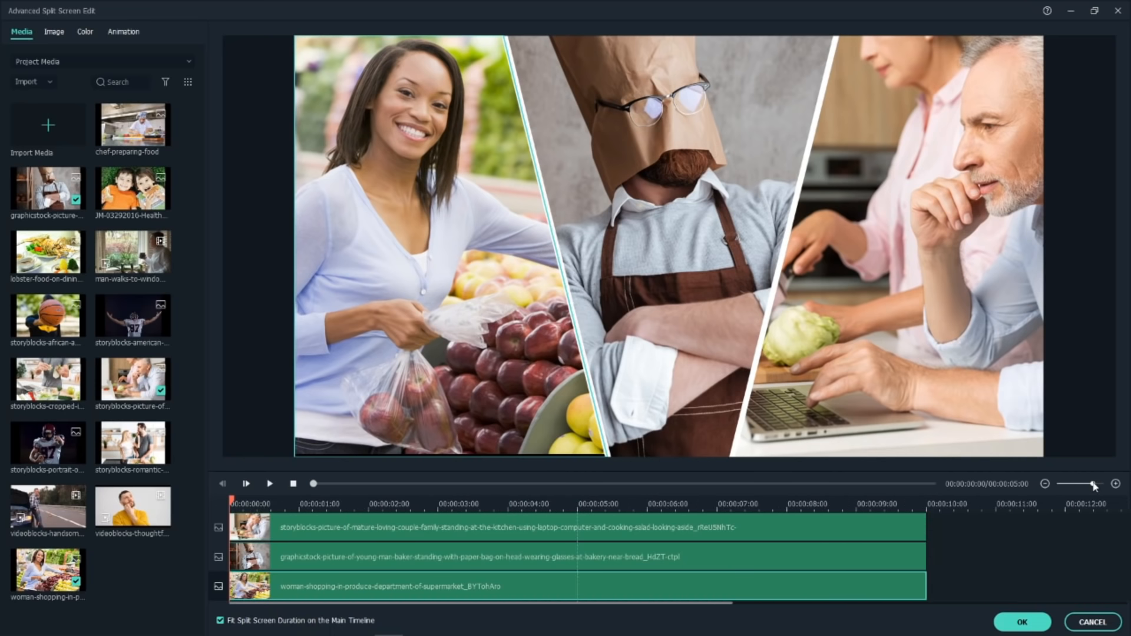
pyautogui.moveTo(1094, 483); pyautogui.dragTo(1093, 483)
# Play the split screen animation through and return the playback to the start
pyautogui.click(270, 484)
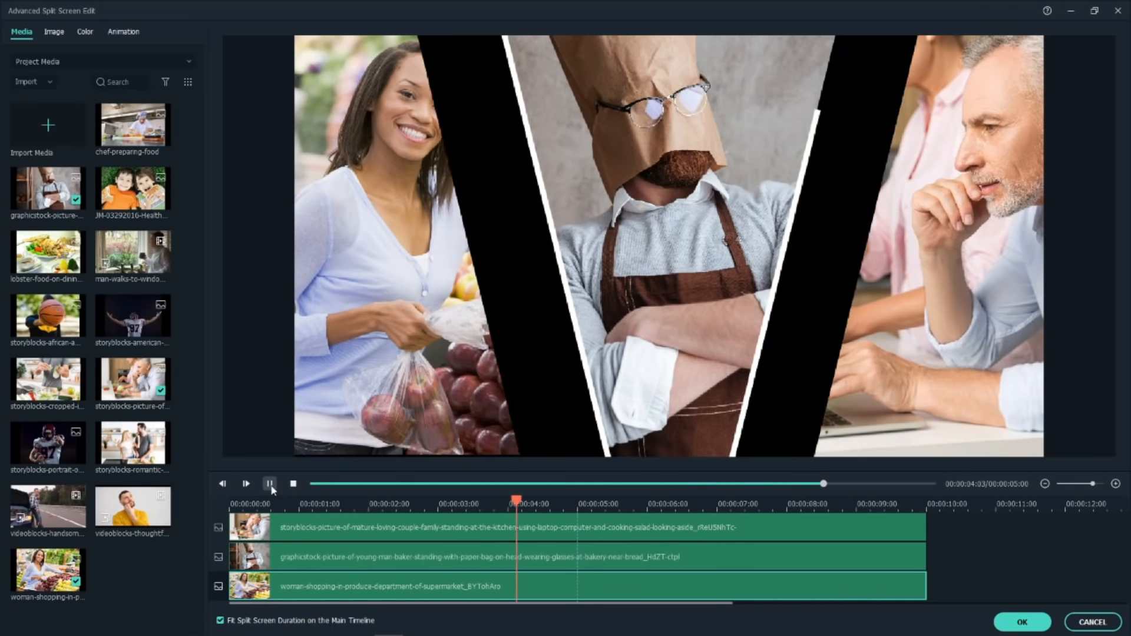
pyautogui.click(270, 483)
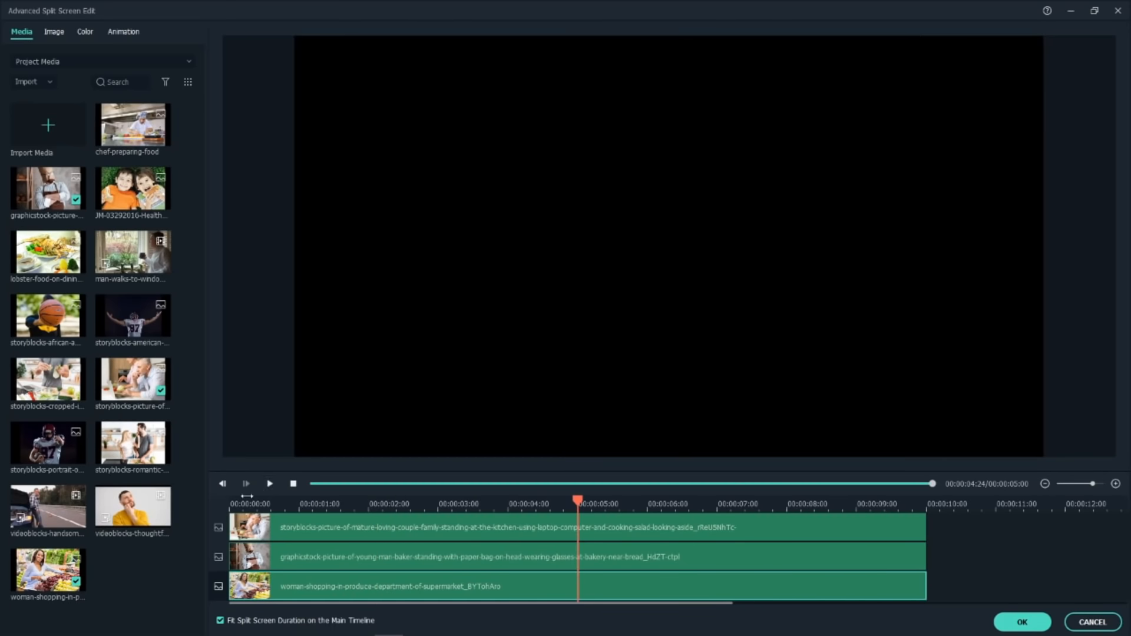
pyautogui.click(293, 483)
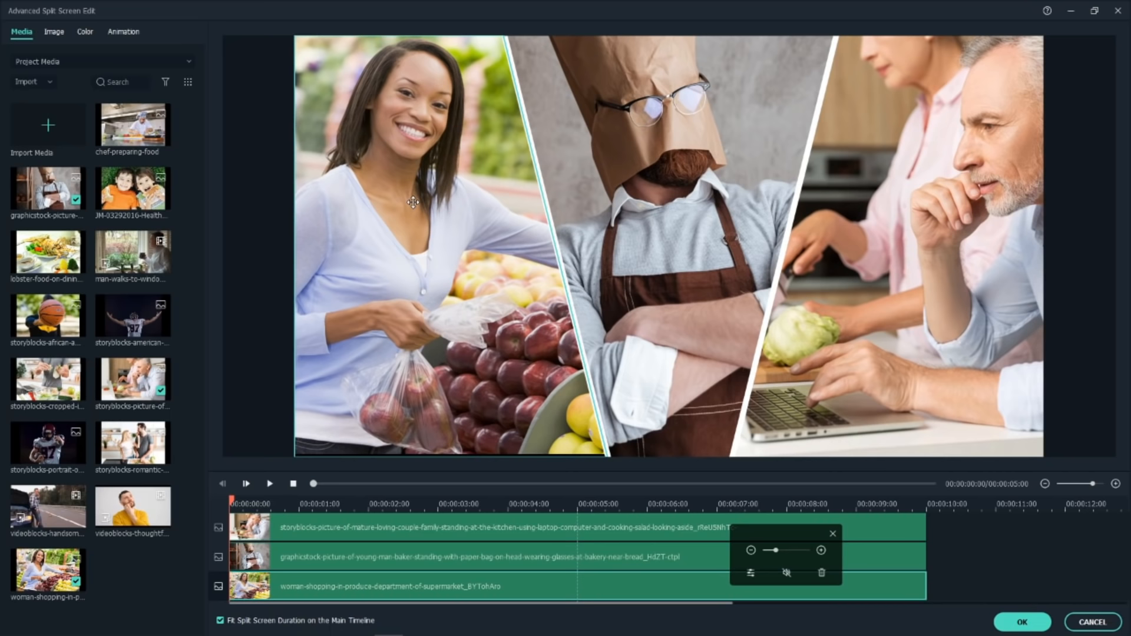
# Rotate the woman shopping photo to 323.51, scale it to 145.95% and reposition it at X -160.7, Y 74.9
pyautogui.click(61, 31)
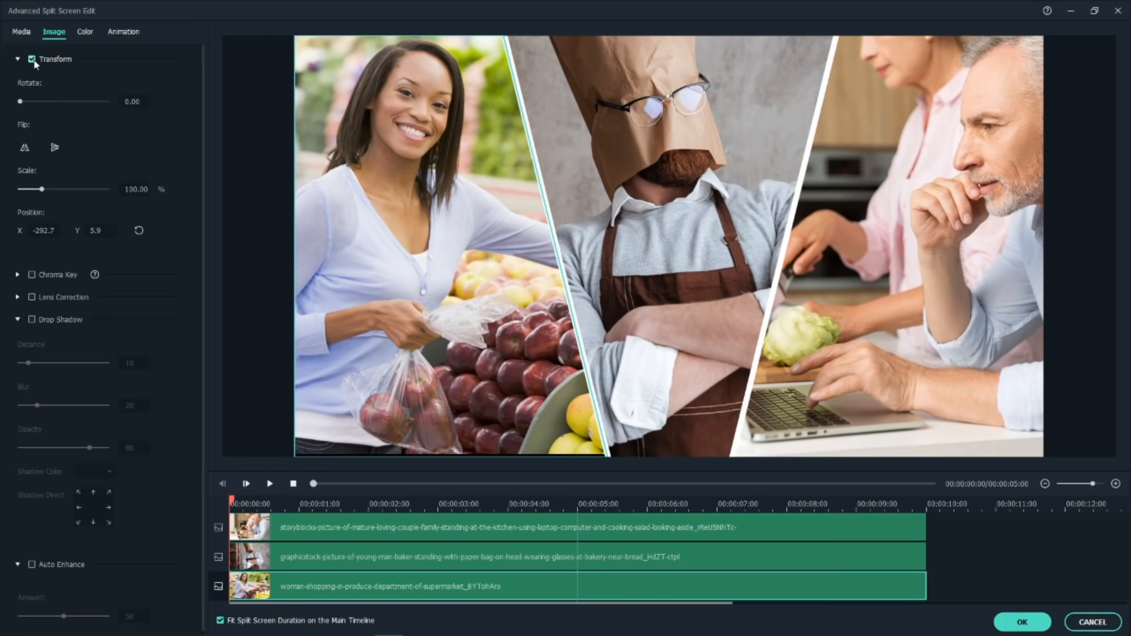
pyautogui.moveTo(21, 103); pyautogui.dragTo(99, 107)
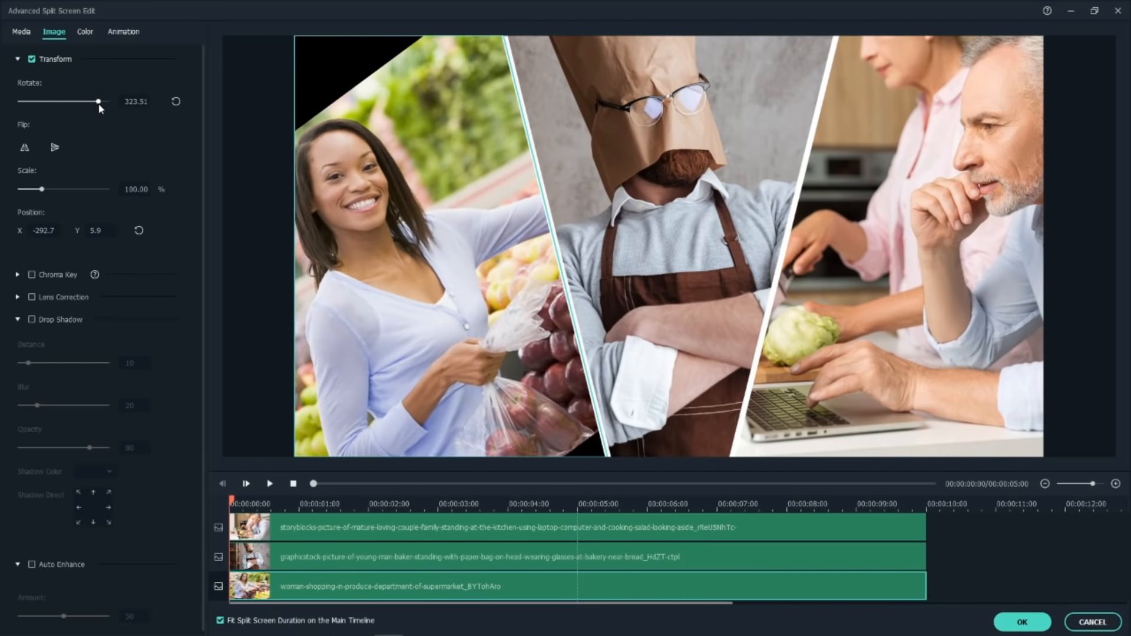
pyautogui.moveTo(44, 192); pyautogui.dragTo(53, 190)
pyautogui.moveTo(426, 258); pyautogui.dragTo(480, 225)
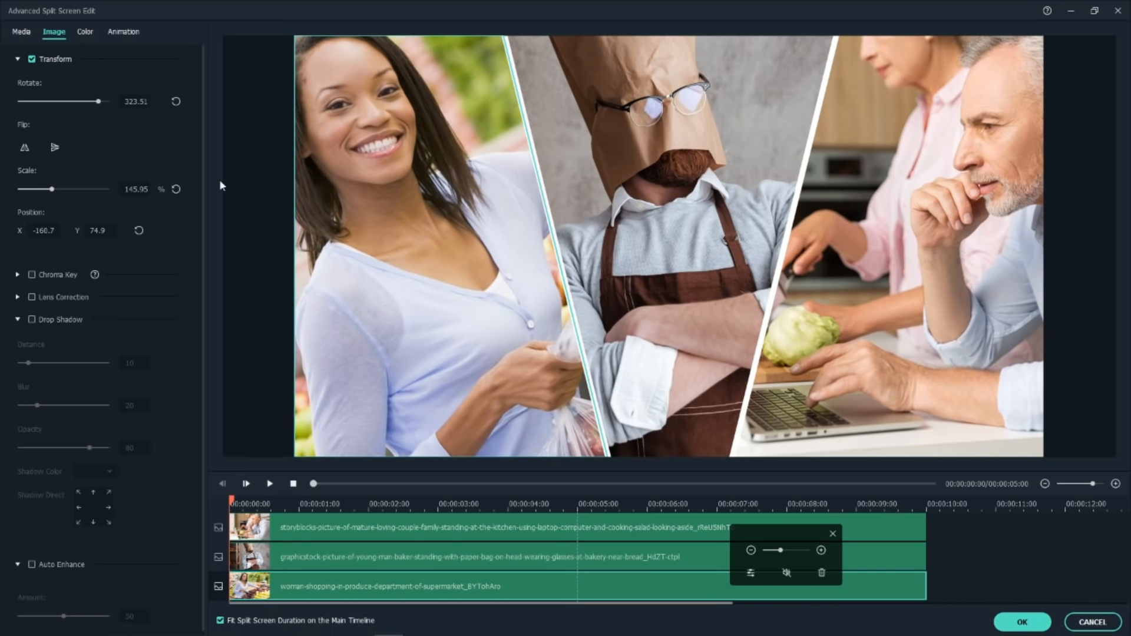
# Turn on Auto Enhance for the woman shopping photo, toggling it to compare the effect
pyautogui.click(16, 59)
pyautogui.click(17, 126)
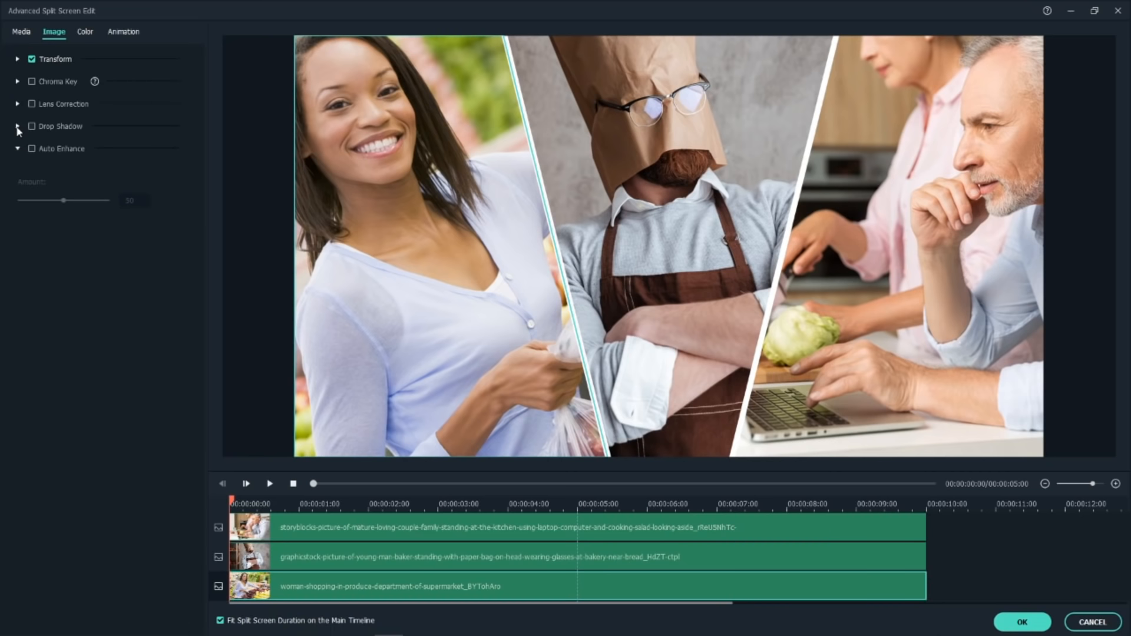
pyautogui.click(31, 149)
pyautogui.click(32, 150)
pyautogui.click(32, 149)
# Examine the color enhancement, white balance, tone and 3D LUT settings of the woman shopping photo
pyautogui.click(84, 32)
pyautogui.click(17, 126)
pyautogui.click(17, 104)
pyautogui.click(17, 81)
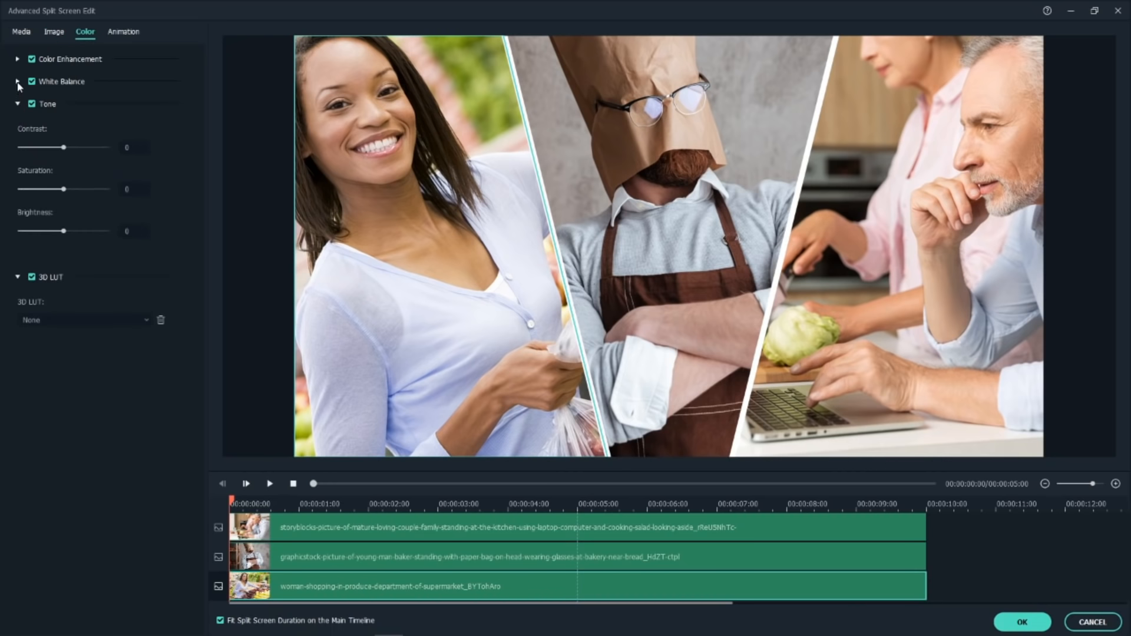
pyautogui.click(17, 59)
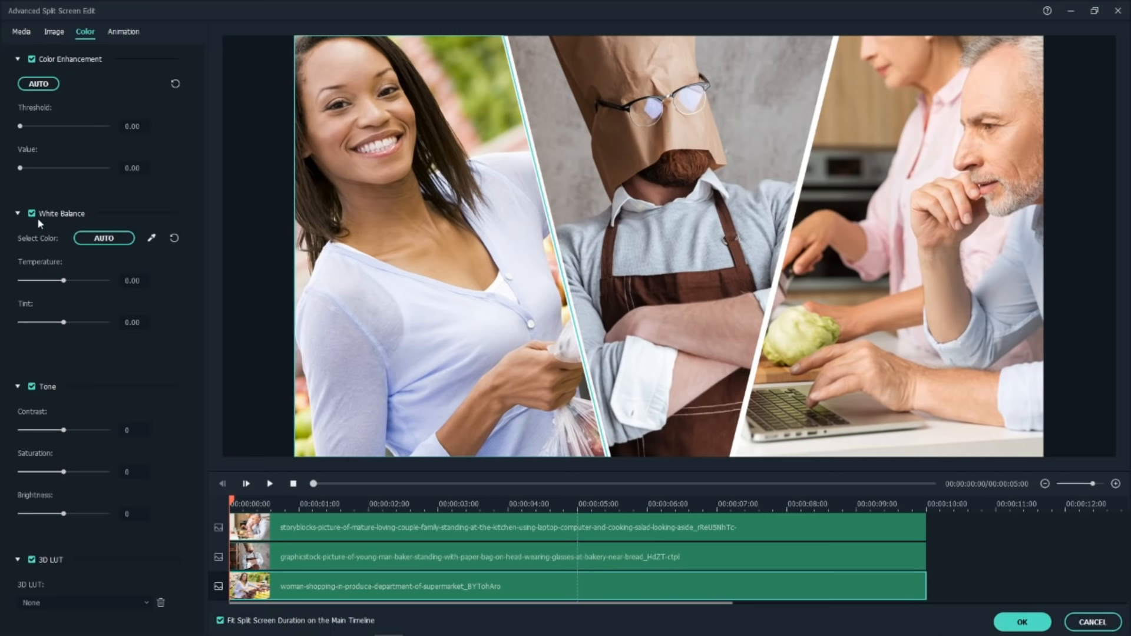
# Try the Walking Dead, Reign and Cyberpunk 1 3D LUTs on the woman shopping photo, then disable 3D LUT
pyautogui.click(146, 601)
pyautogui.click(75, 538)
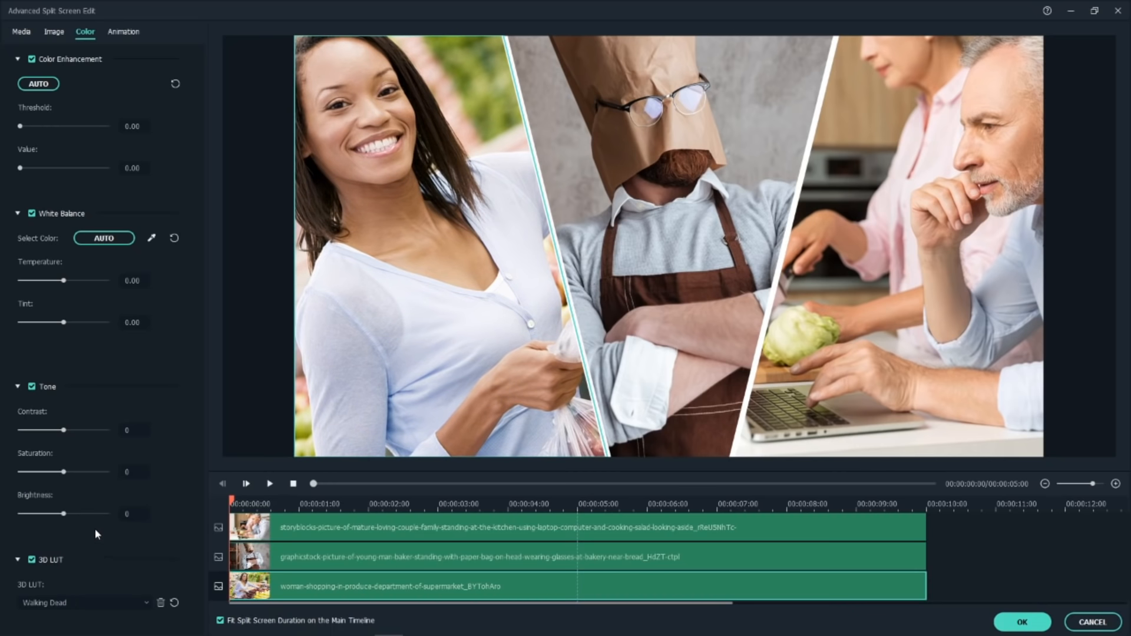
pyautogui.click(146, 603)
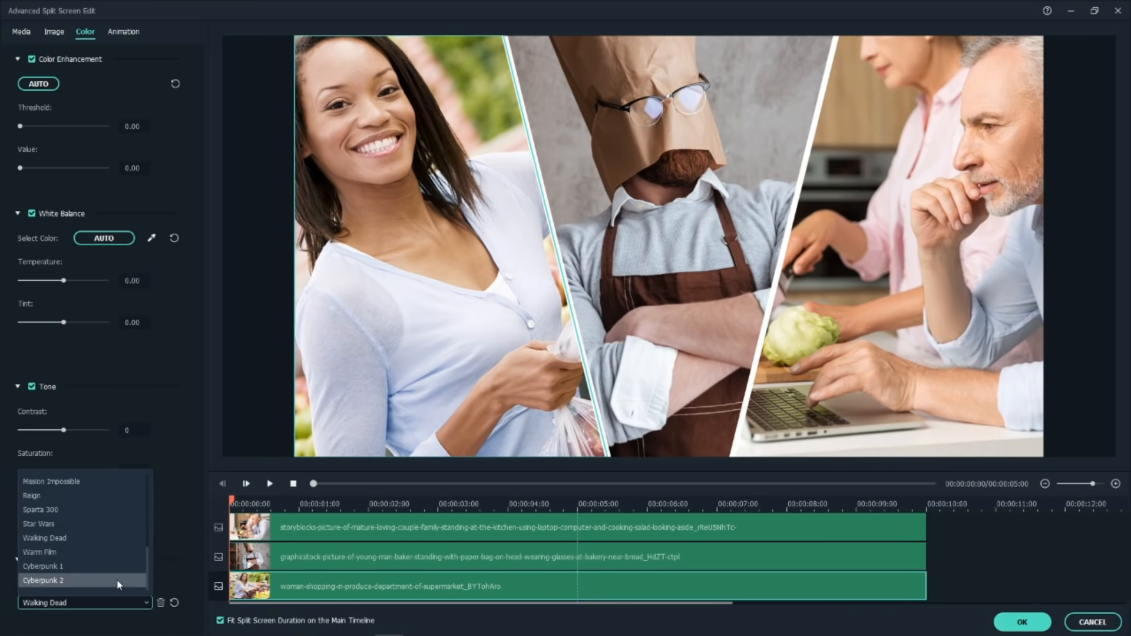
pyautogui.click(52, 507)
pyautogui.click(146, 602)
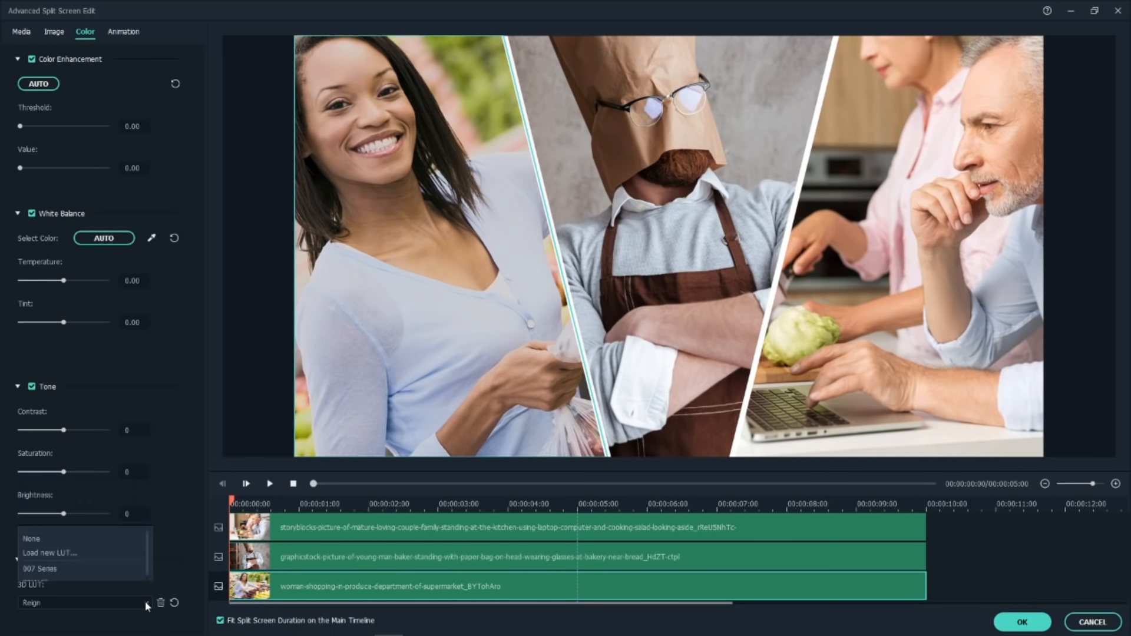
pyautogui.scroll(-3, 74, 533)
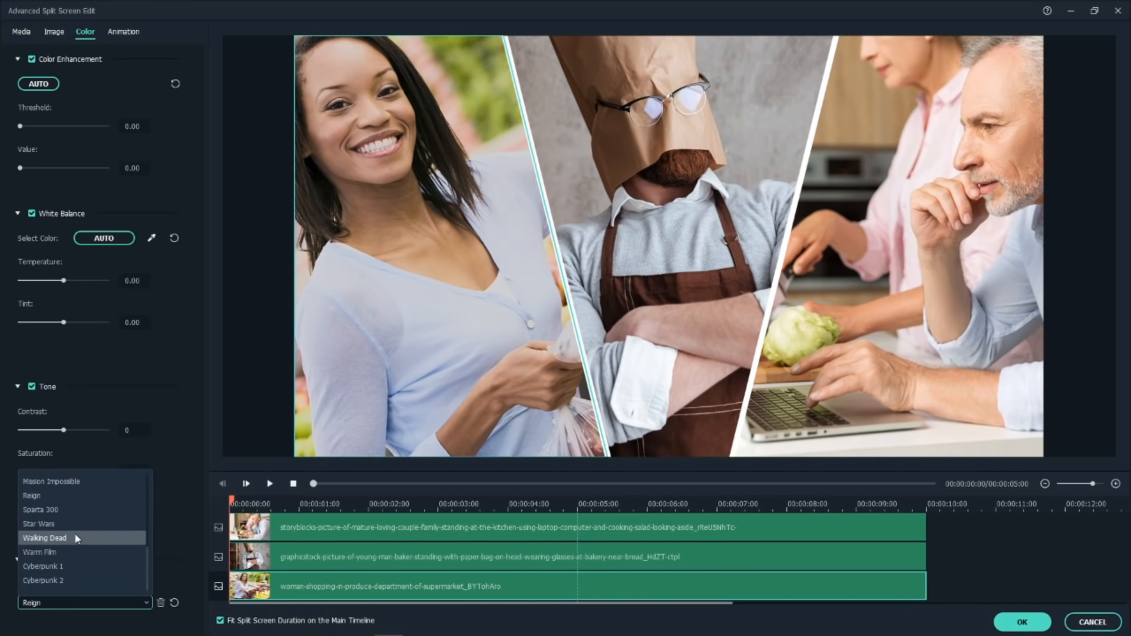
pyautogui.click(73, 560)
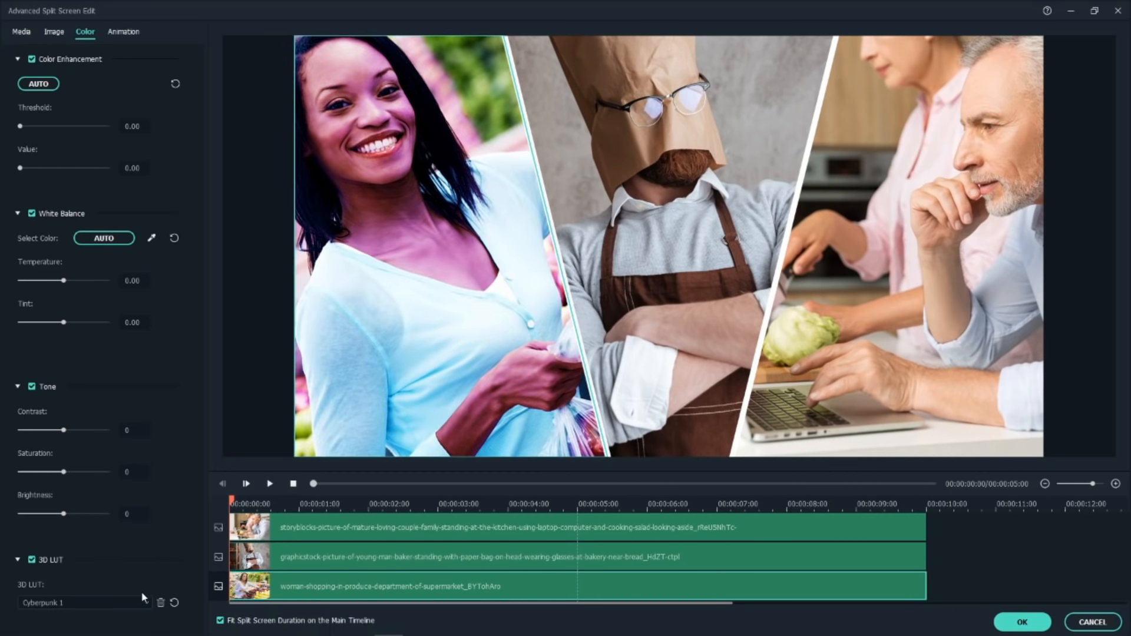
pyautogui.click(33, 561)
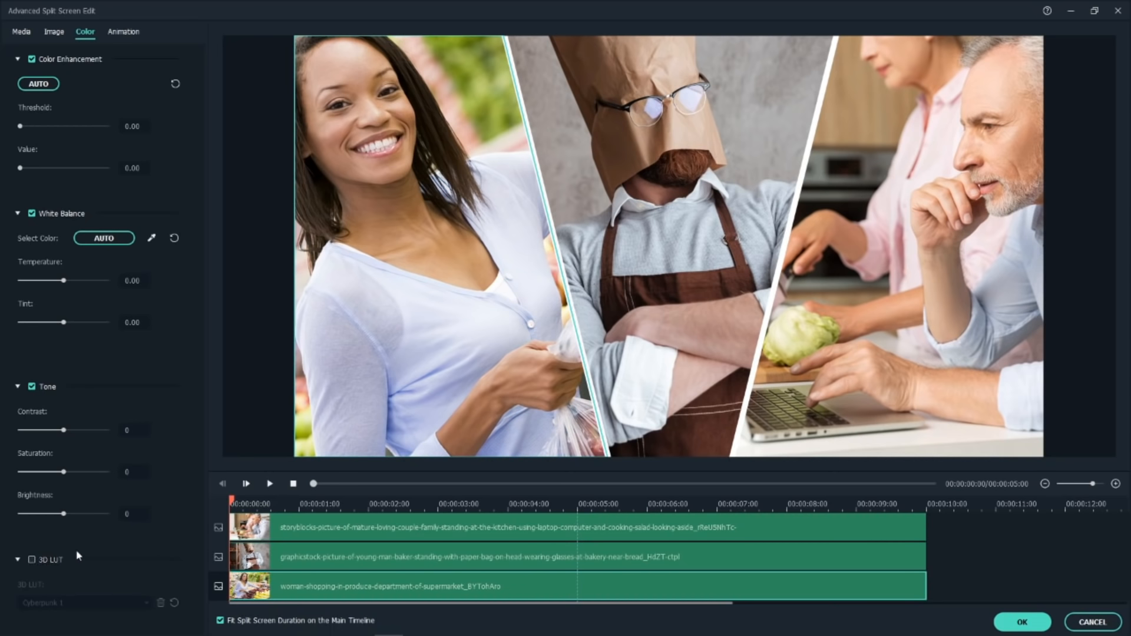
# Review the customizable and preset animation options for the woman shopping photo
pyautogui.click(124, 32)
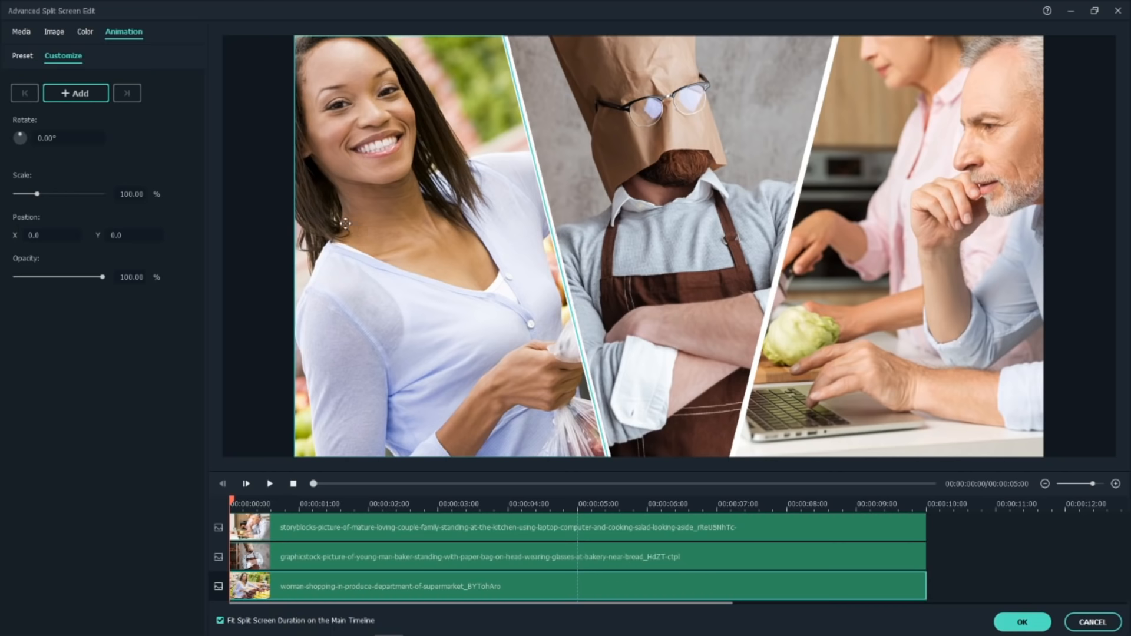
pyautogui.click(26, 56)
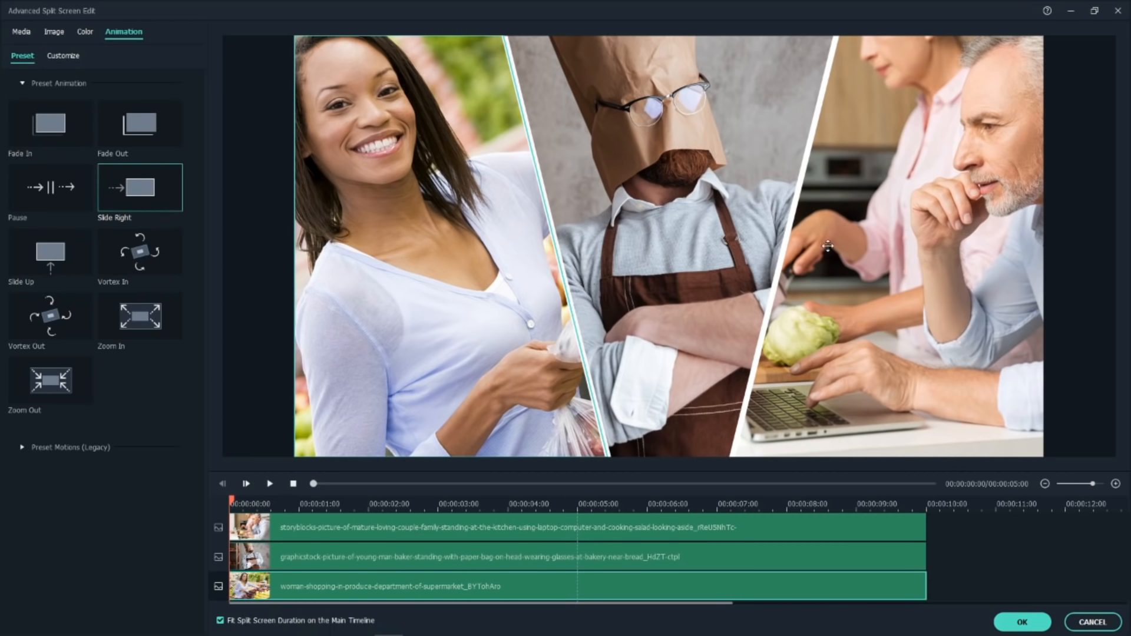
# Rotate the kitchen couple photo to 338.11, scale it to 116.22% and reposition it at X 437.3, Y -17.0
pyautogui.click(909, 230)
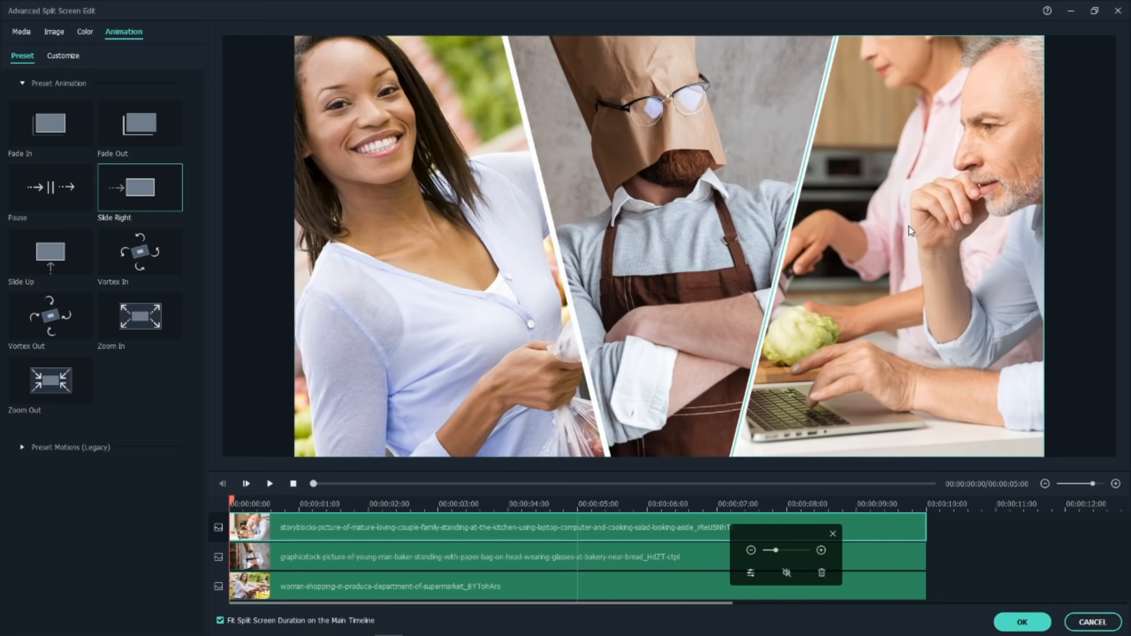
pyautogui.click(21, 31)
pyautogui.click(54, 33)
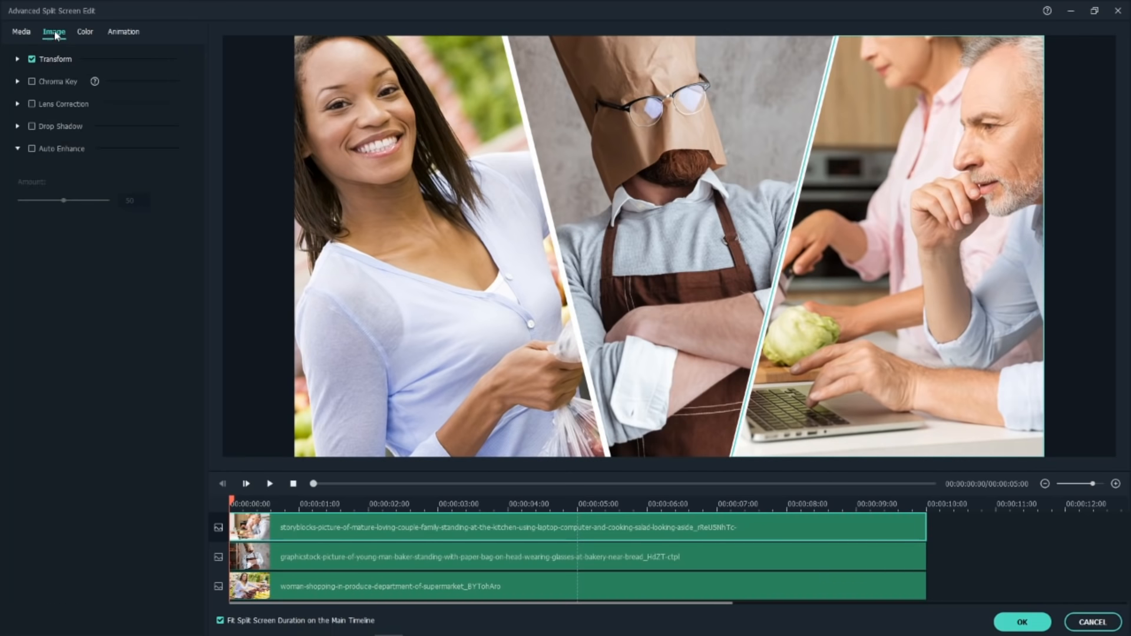
pyautogui.click(18, 59)
pyautogui.moveTo(20, 104); pyautogui.dragTo(102, 108)
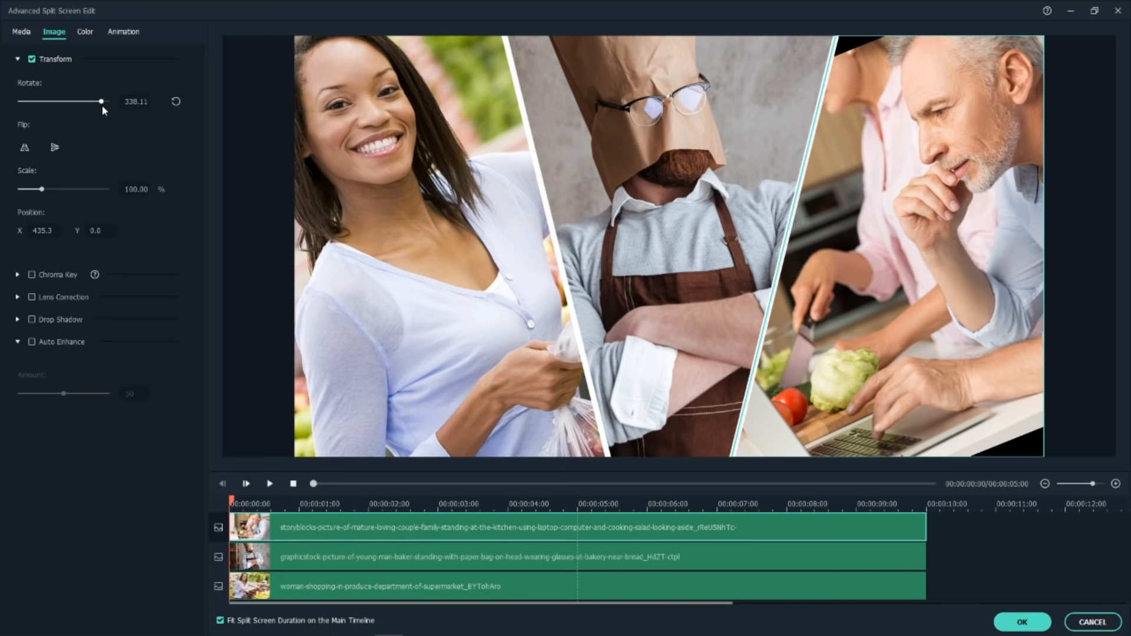
pyautogui.moveTo(42, 189); pyautogui.dragTo(46, 191)
pyautogui.moveTo(977, 224)
pyautogui.mouseDown()
pyautogui.moveTo(976, 251)
pyautogui.moveTo(979, 233)
pyautogui.mouseUp()
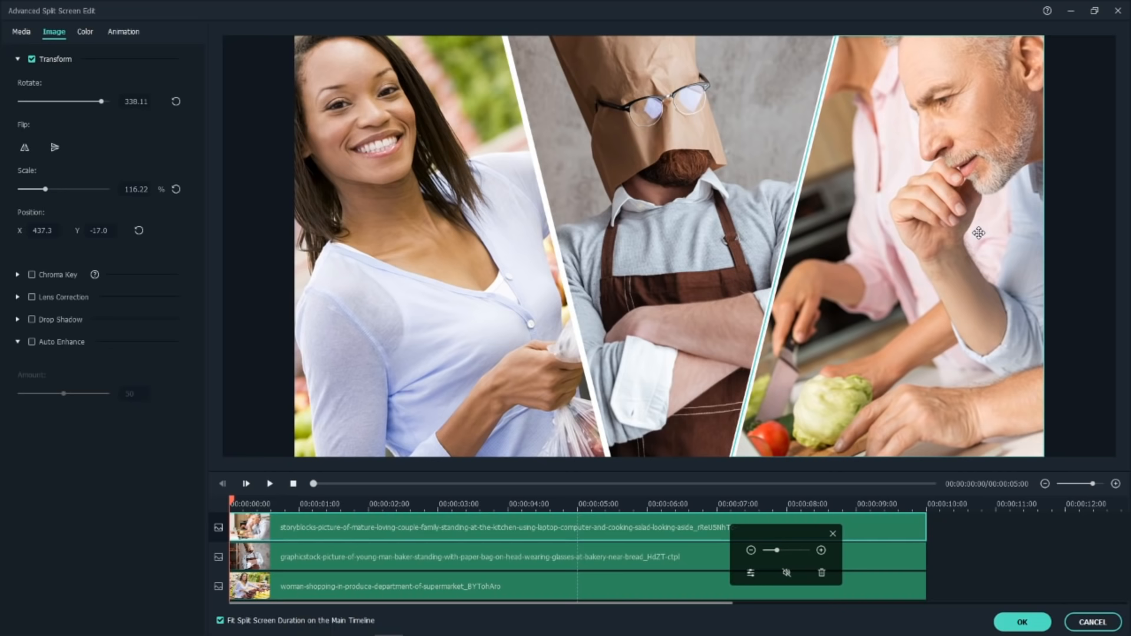
pyautogui.click(1085, 281)
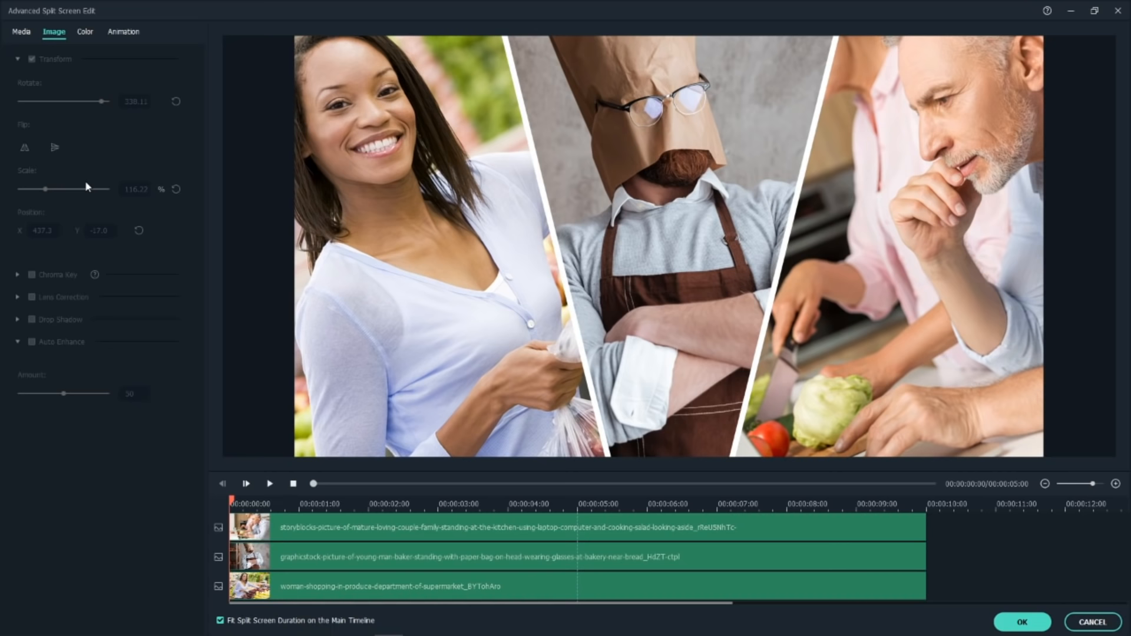
# Turn on Auto Enhance for the kitchen couple photo and the paper-bag baker photo
pyautogui.click(917, 299)
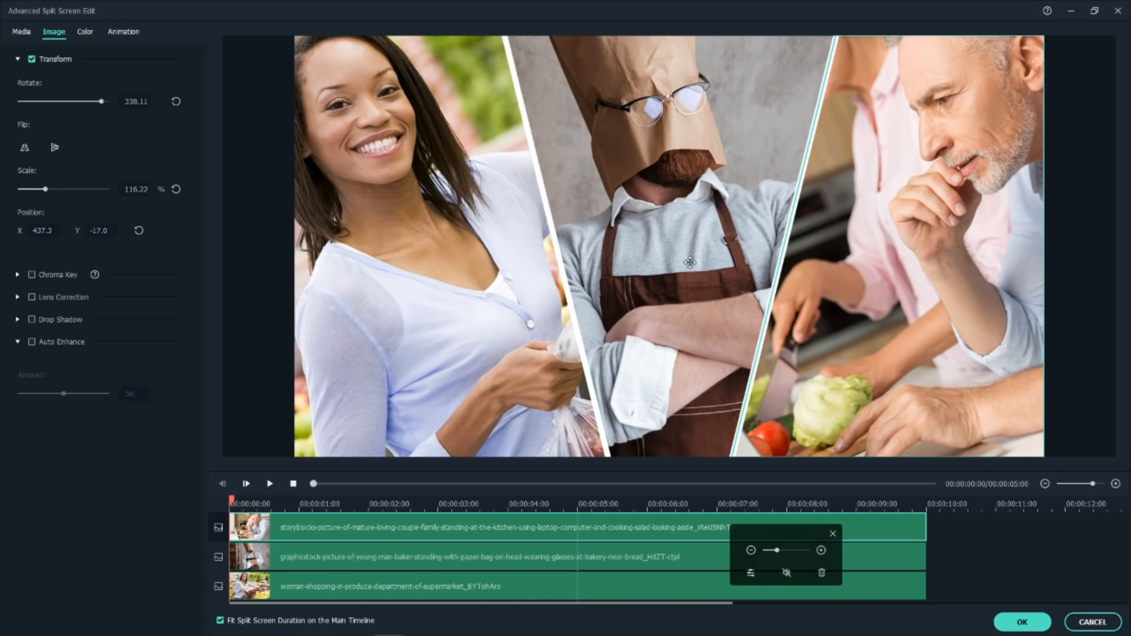
pyautogui.click(32, 342)
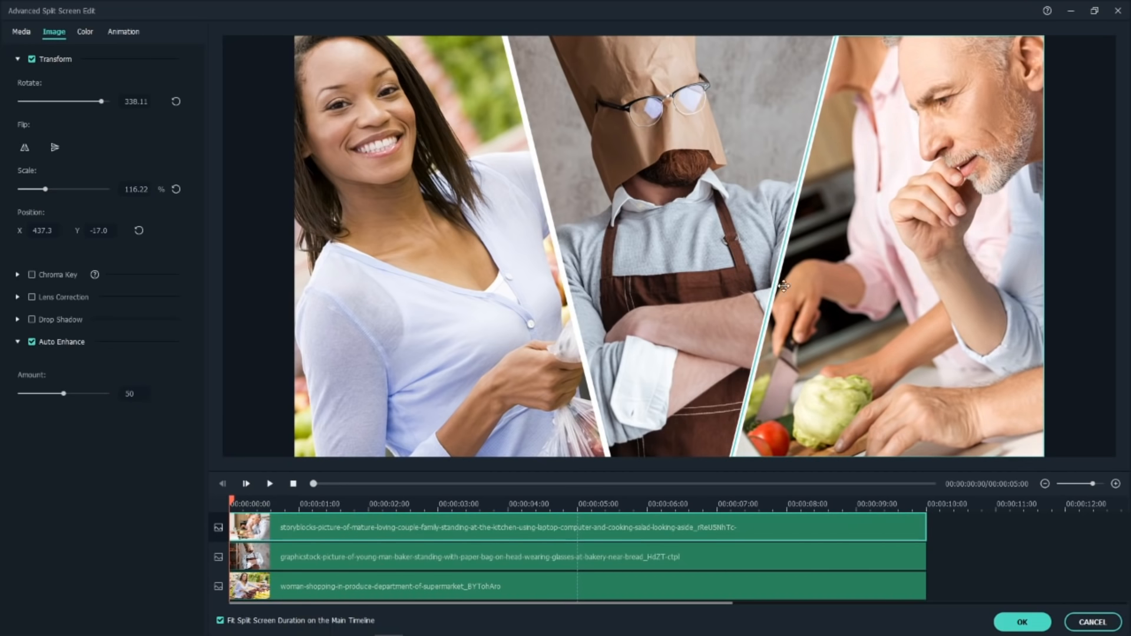
pyautogui.click(692, 213)
pyautogui.click(30, 342)
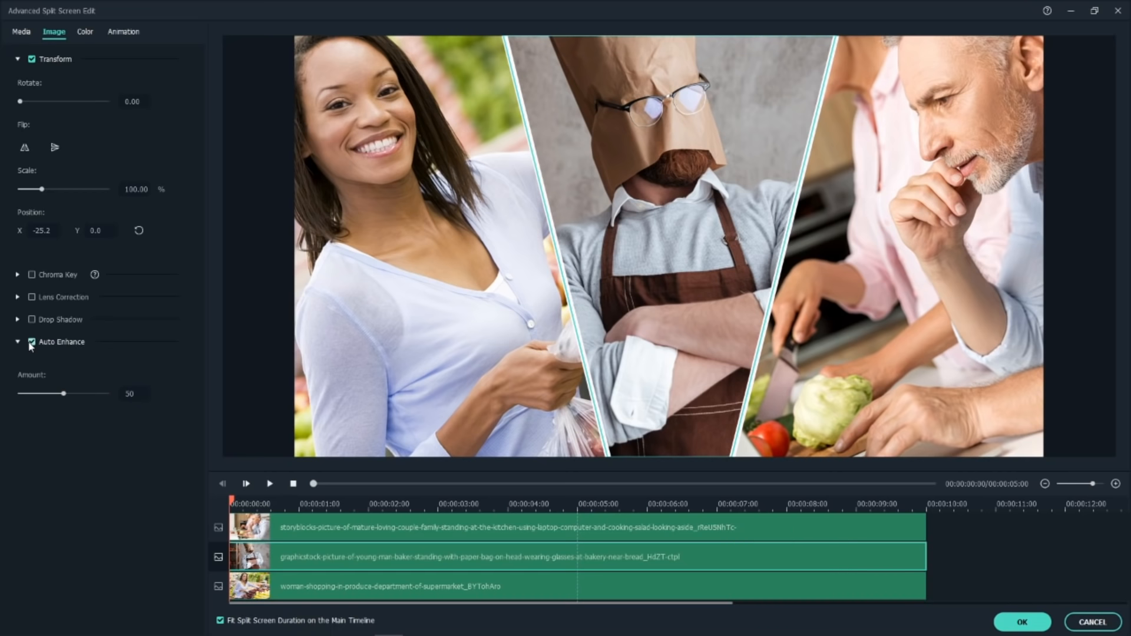
# Preview the three-section split screen, accept the advanced edits and hide its video track
pyautogui.click(271, 483)
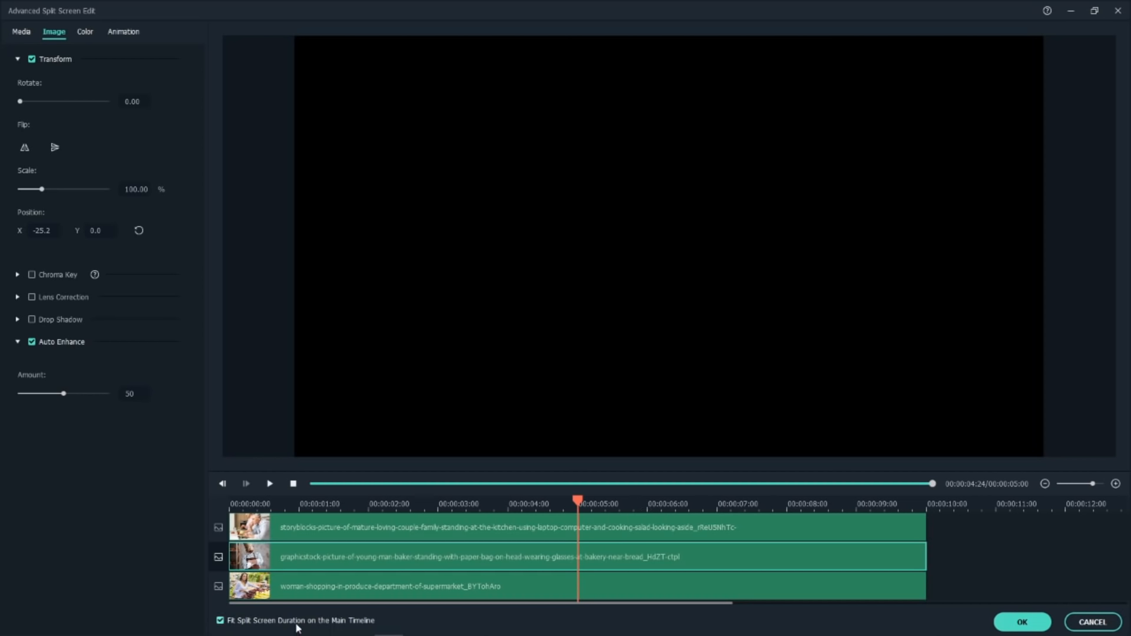
pyautogui.click(1022, 622)
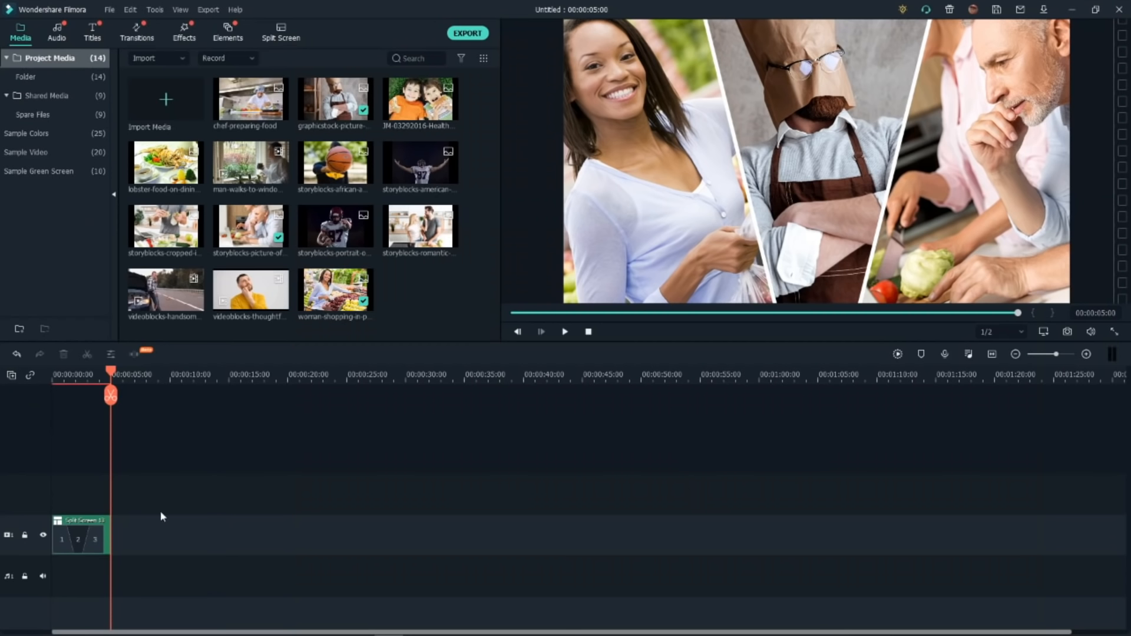
pyautogui.click(43, 536)
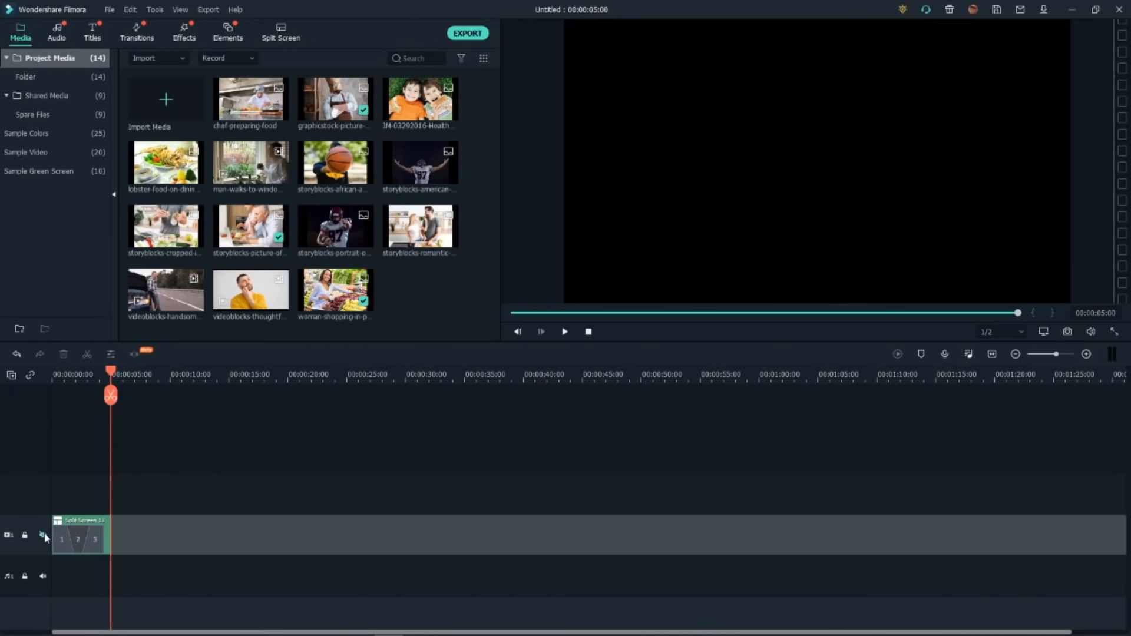
# Add the two-section template with a slanted horizontal divider to the timeline after the existing split screen
pyautogui.click(279, 33)
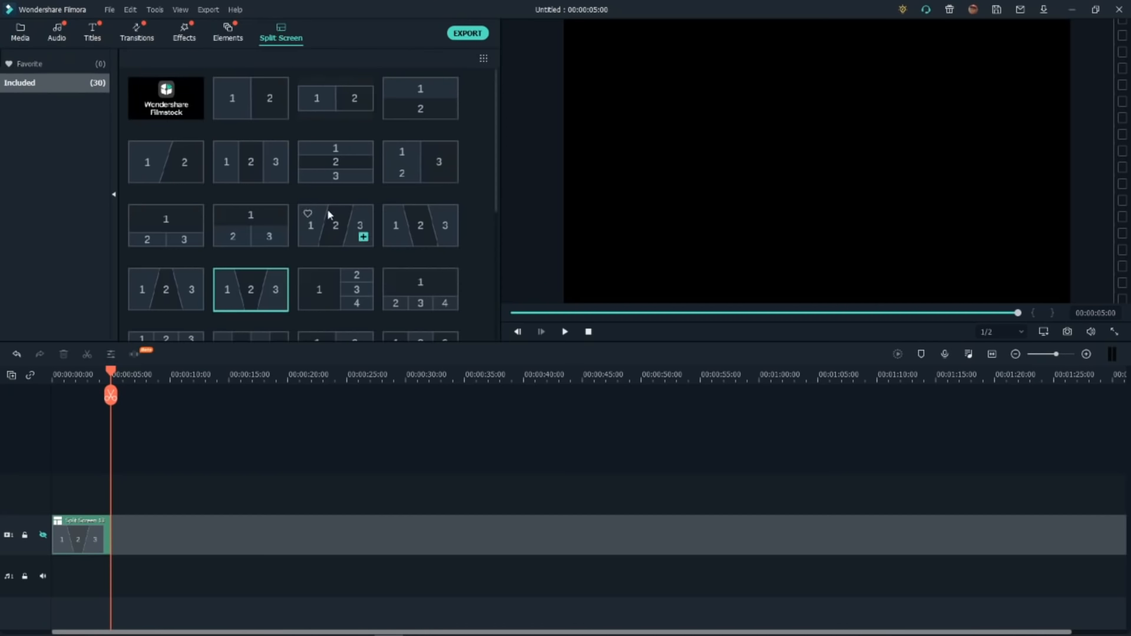
pyautogui.scroll(-5, 327, 207)
pyautogui.moveTo(175, 293); pyautogui.dragTo(221, 521)
pyautogui.click(246, 372)
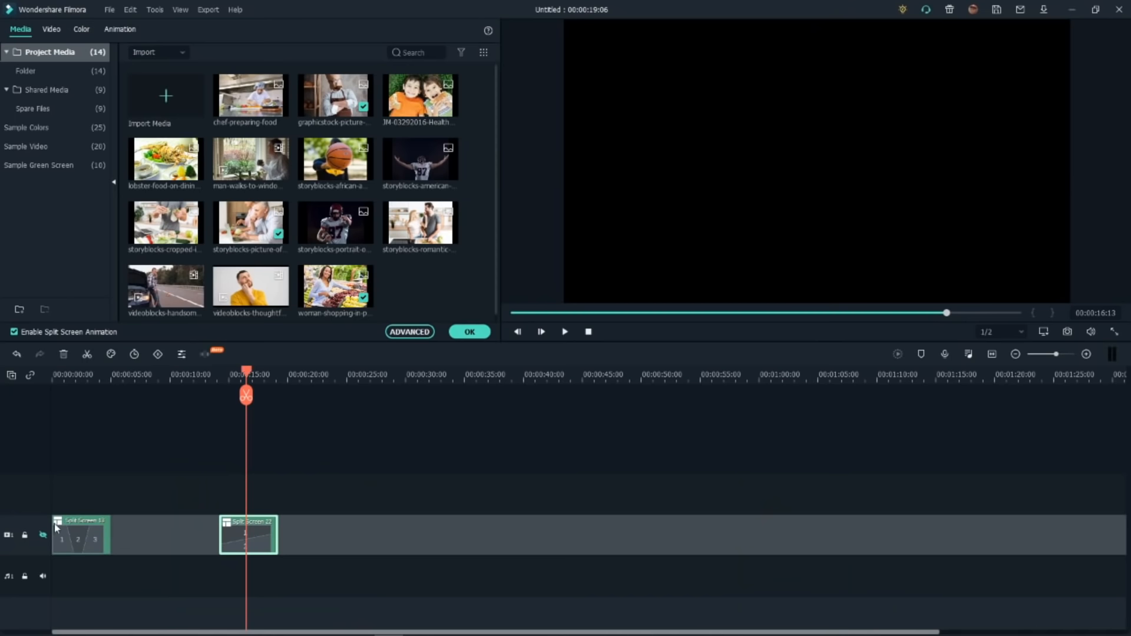
# Move the two-section split screen to the start of the track above, keeping the three-section split screen's track hidden
pyautogui.click(43, 536)
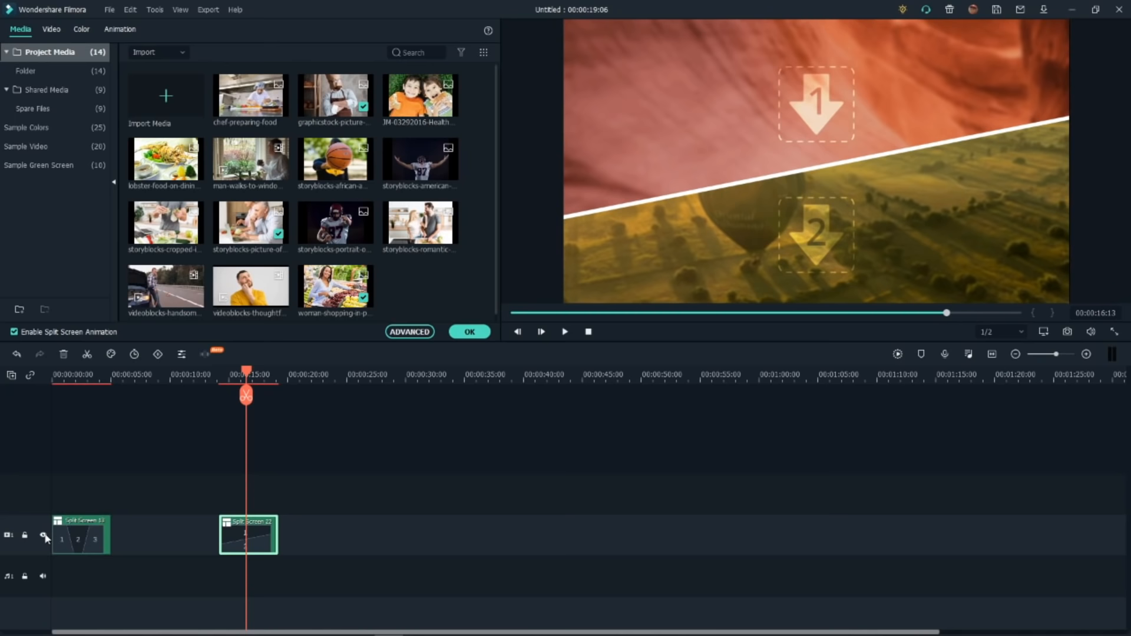
pyautogui.click(43, 536)
pyautogui.moveTo(233, 538); pyautogui.dragTo(58, 479)
pyautogui.click(87, 373)
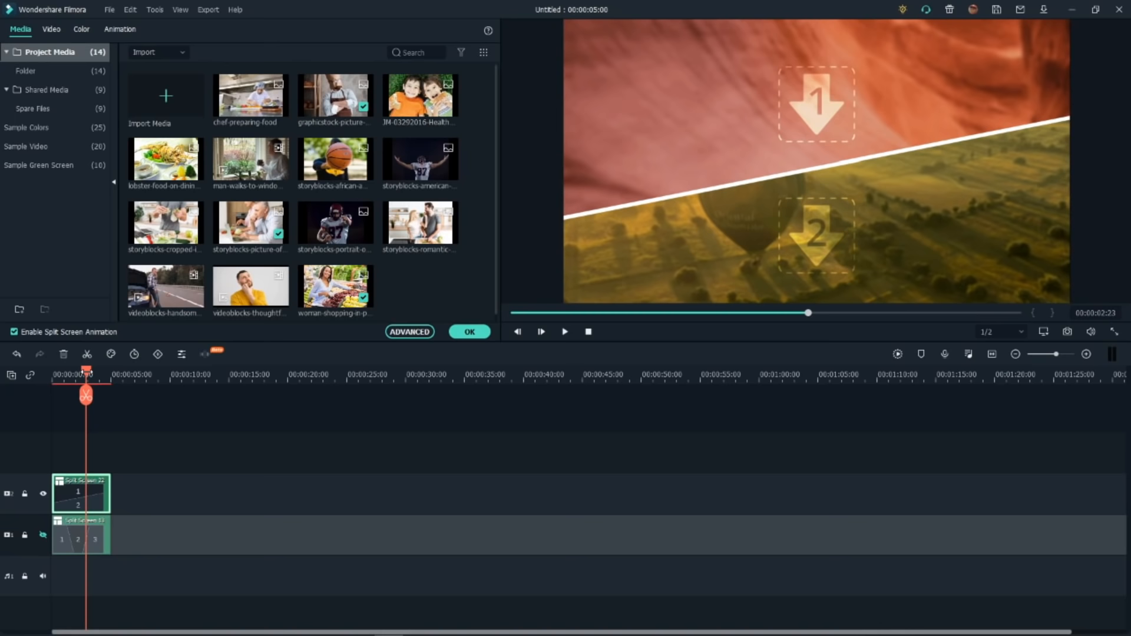
# Fill section 1 with the roadside man video, shifted down to show his head, and section 2 with the man-walks-to-window video
pyautogui.moveTo(159, 288); pyautogui.dragTo(796, 126)
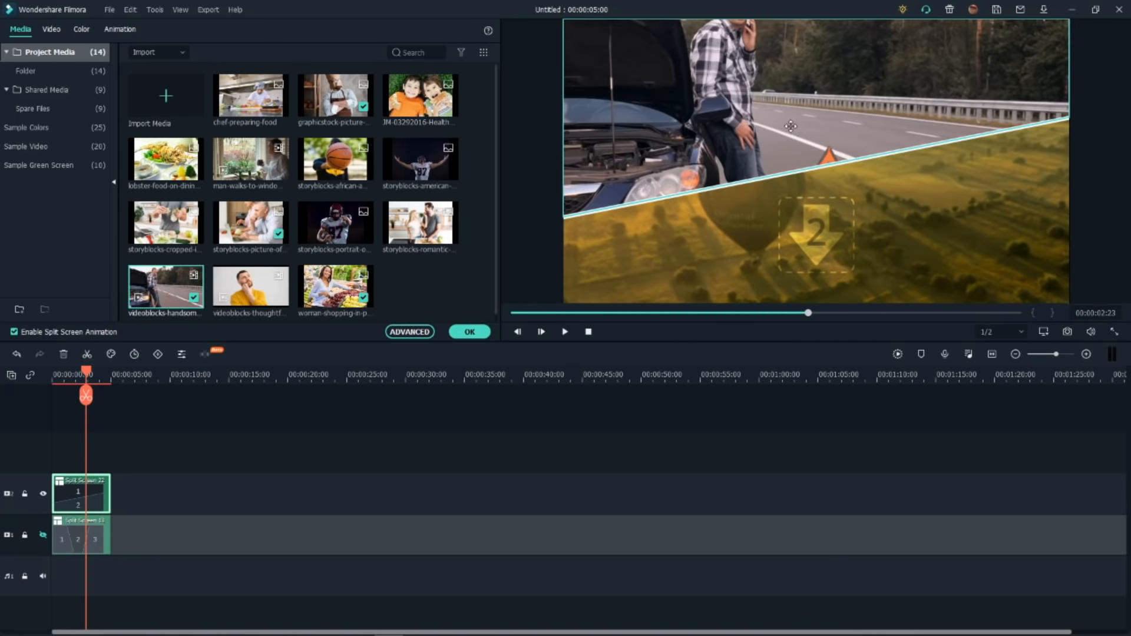
pyautogui.click(701, 81)
pyautogui.moveTo(701, 81); pyautogui.dragTo(699, 112)
pyautogui.moveTo(239, 165); pyautogui.dragTo(737, 243)
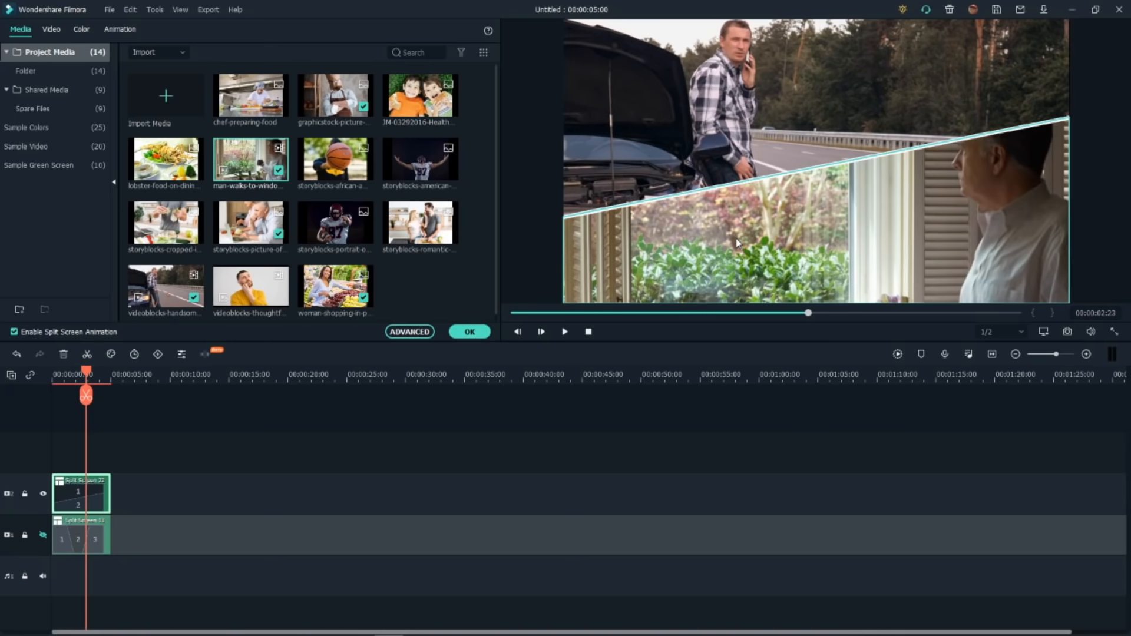
# Set the duration of the split screen with the slanted horizontal divider to 30 seconds
pyautogui.click(133, 354)
pyautogui.click(577, 274)
pyautogui.click(577, 276)
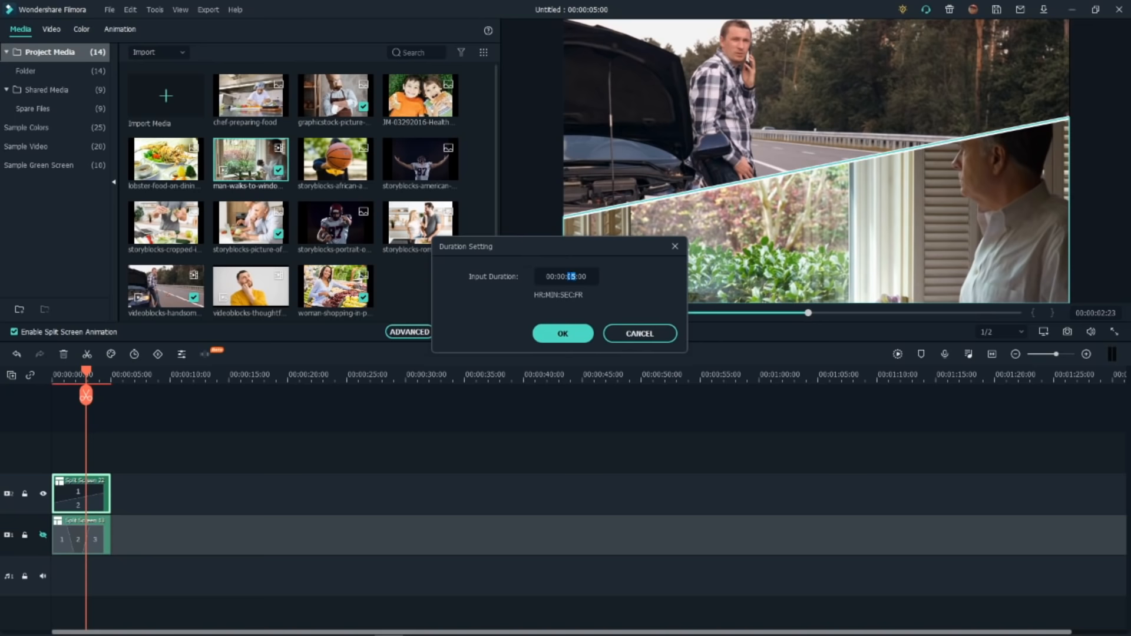
pyautogui.write('30')
pyautogui.click(564, 333)
# Play the two-section split screen from the start to view its opening animation
pyautogui.click(588, 331)
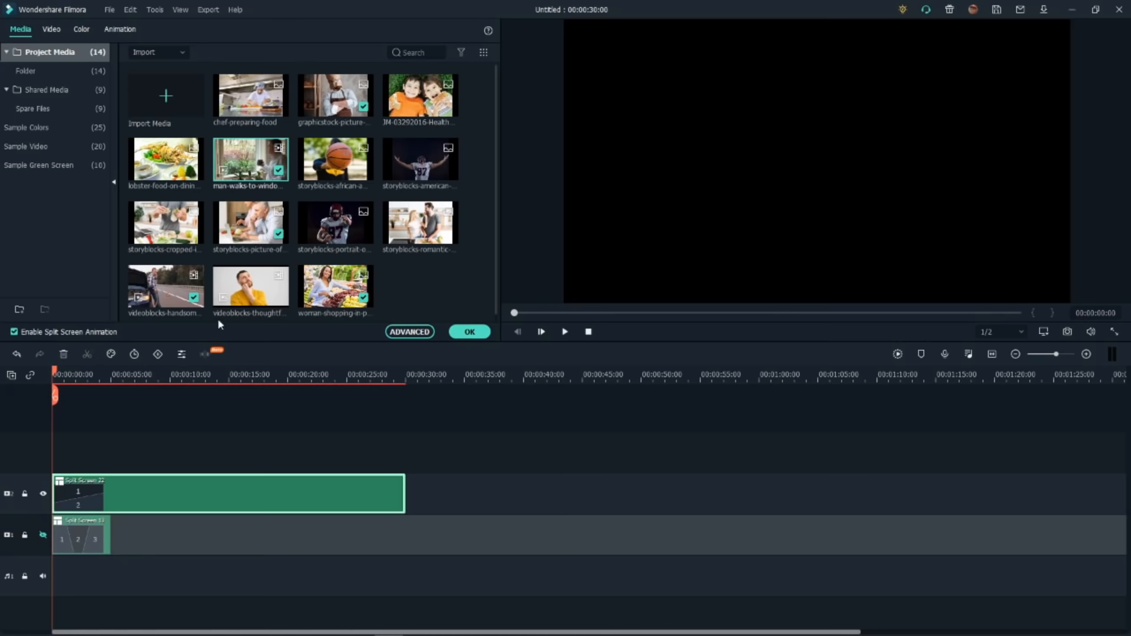
pyautogui.click(561, 331)
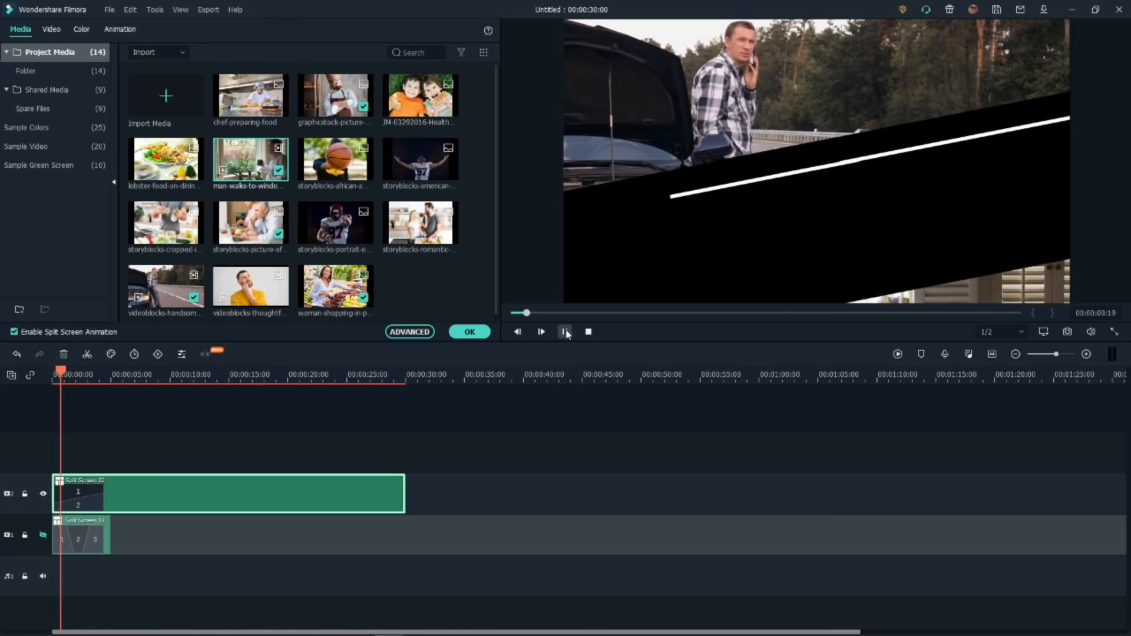
pyautogui.click(588, 332)
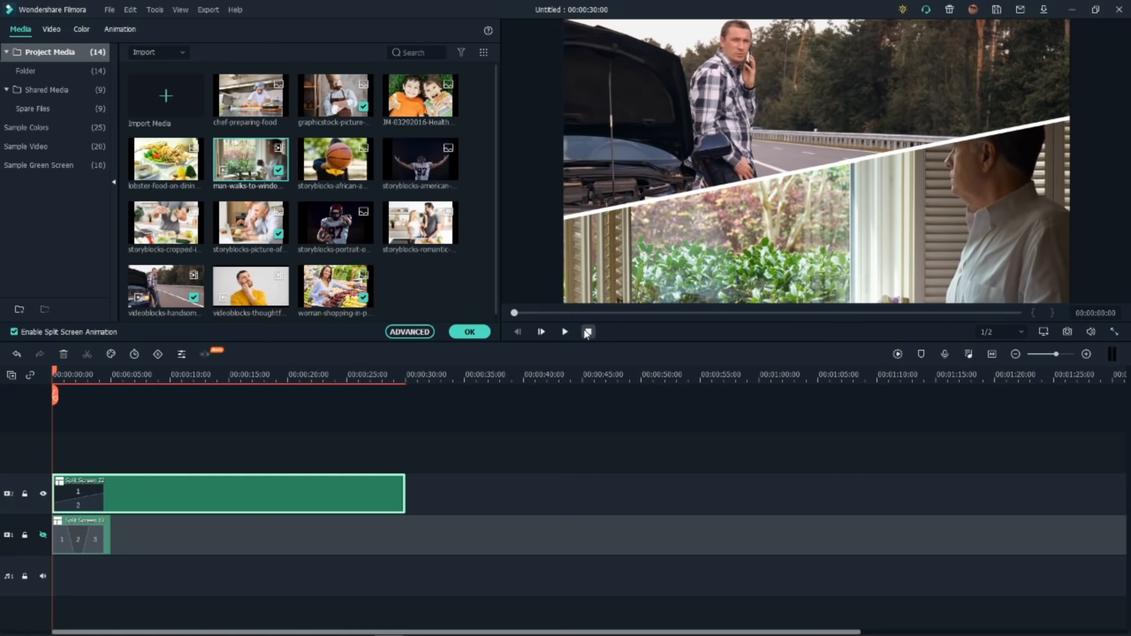
# Play the two-section split screen with split screen animation disabled, and turn the animation back on
pyautogui.click(13, 331)
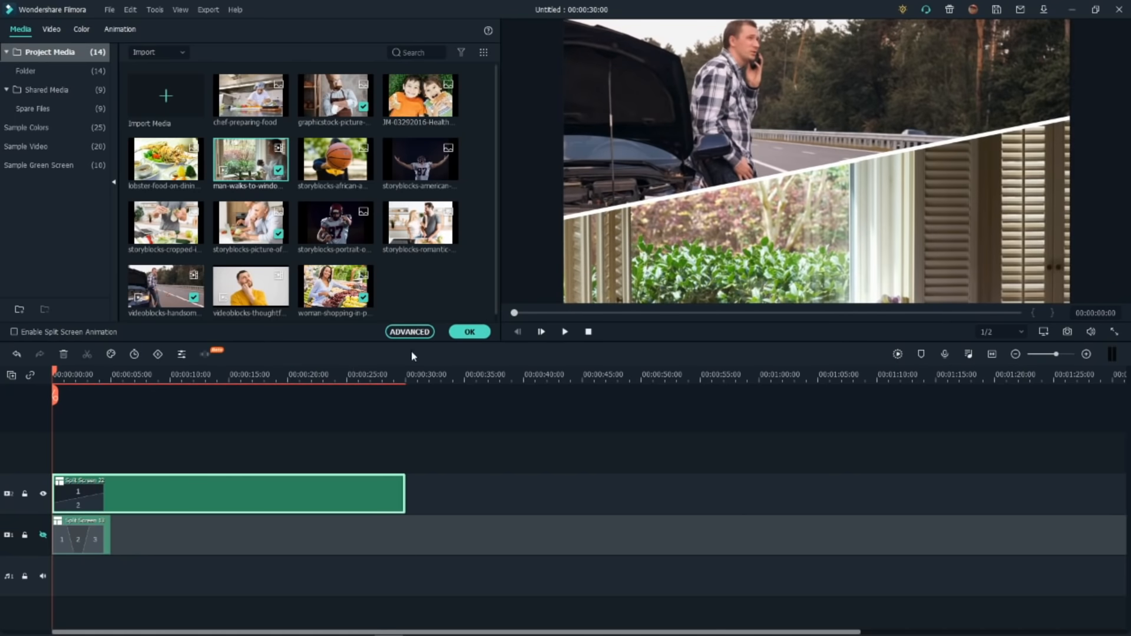
pyautogui.click(563, 332)
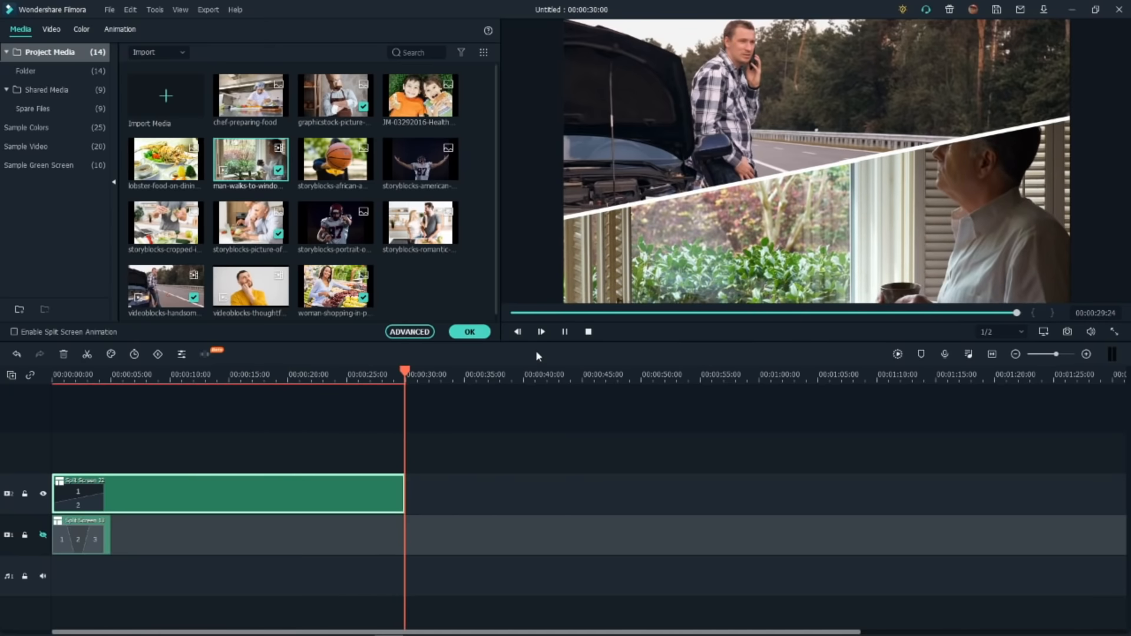
pyautogui.click(588, 332)
pyautogui.click(13, 331)
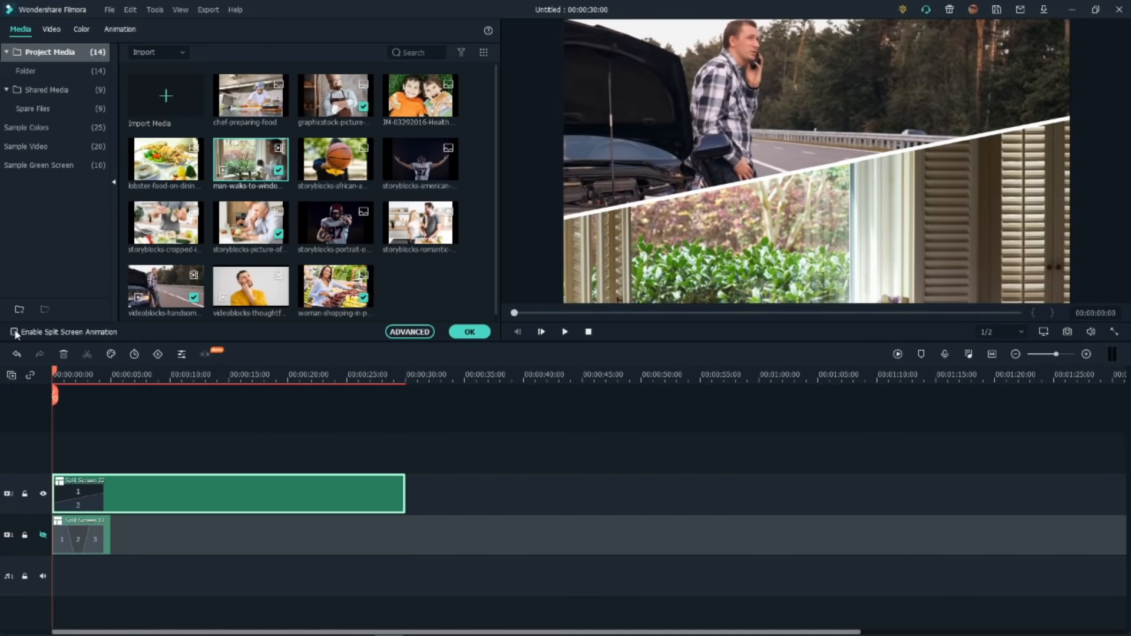
# Set the duration of the split screen with the slanted horizontal divider to 10 seconds
pyautogui.click(132, 355)
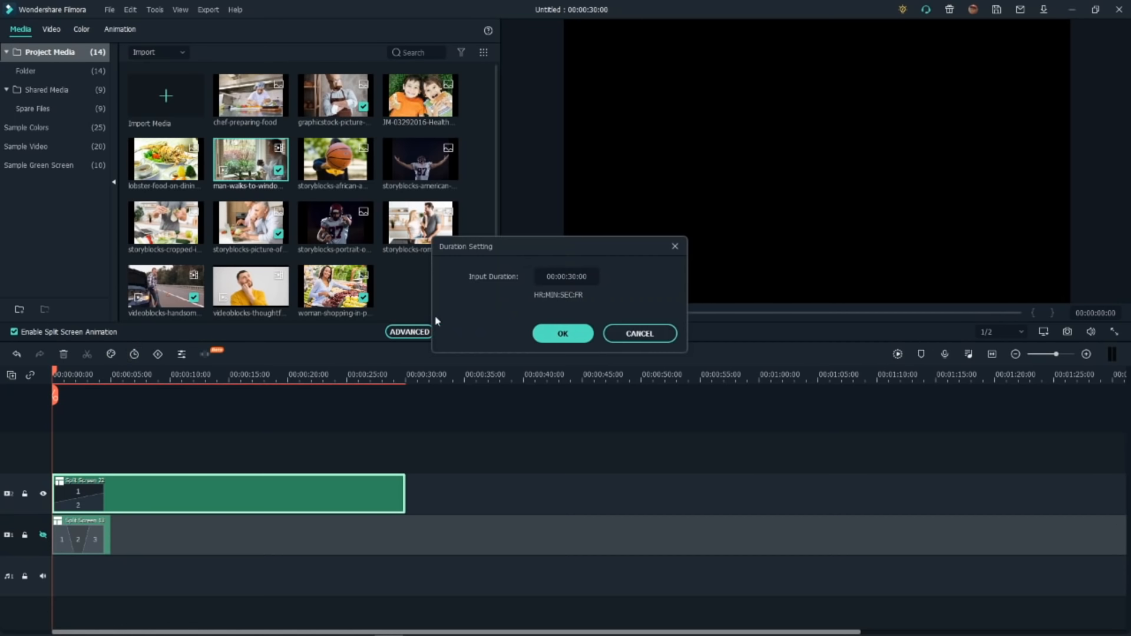
pyautogui.click(566, 274)
pyautogui.click(570, 276)
pyautogui.write('10')
pyautogui.click(563, 333)
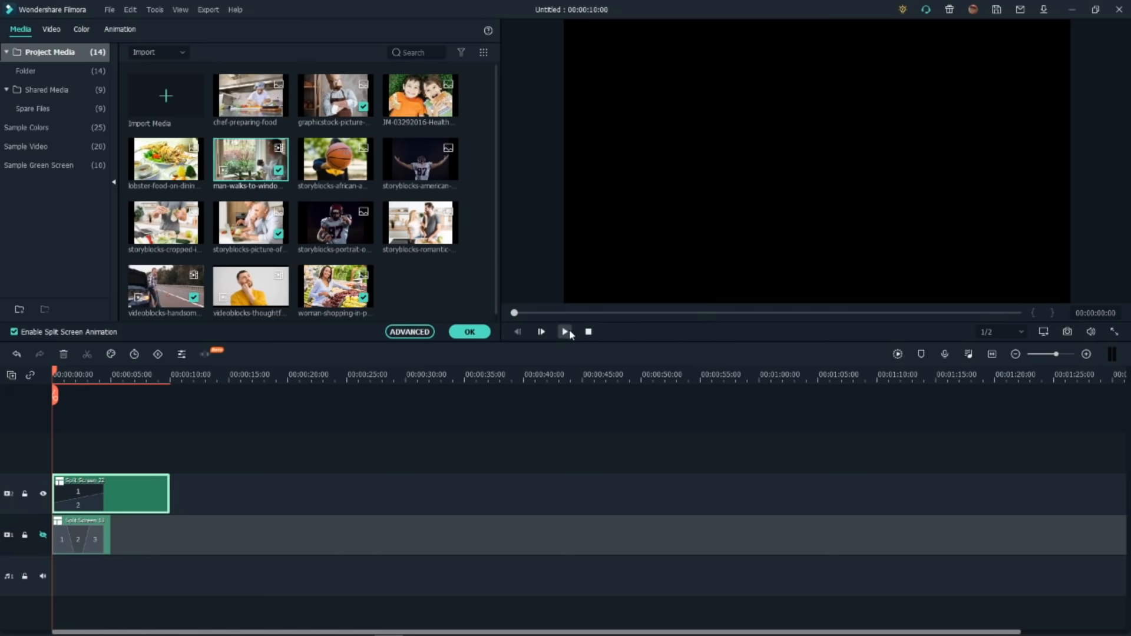
# Open the two-section split screen in the advanced editor and scrub through its two video clips
pyautogui.click(110, 377)
pyautogui.click(410, 331)
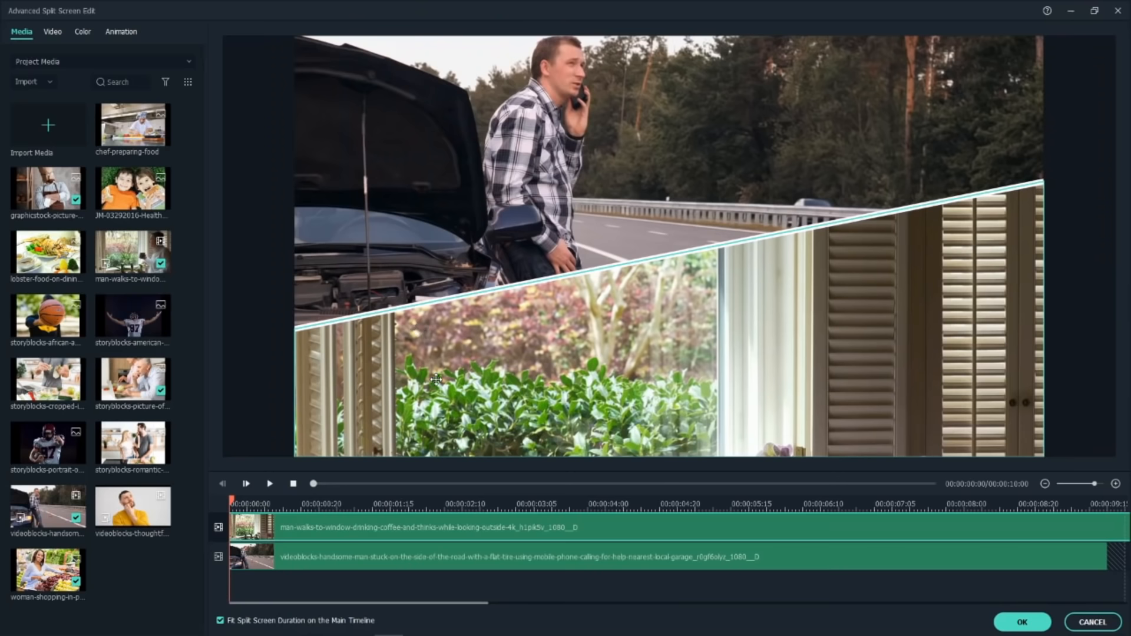
pyautogui.click(430, 501)
pyautogui.moveTo(453, 484); pyautogui.dragTo(540, 484)
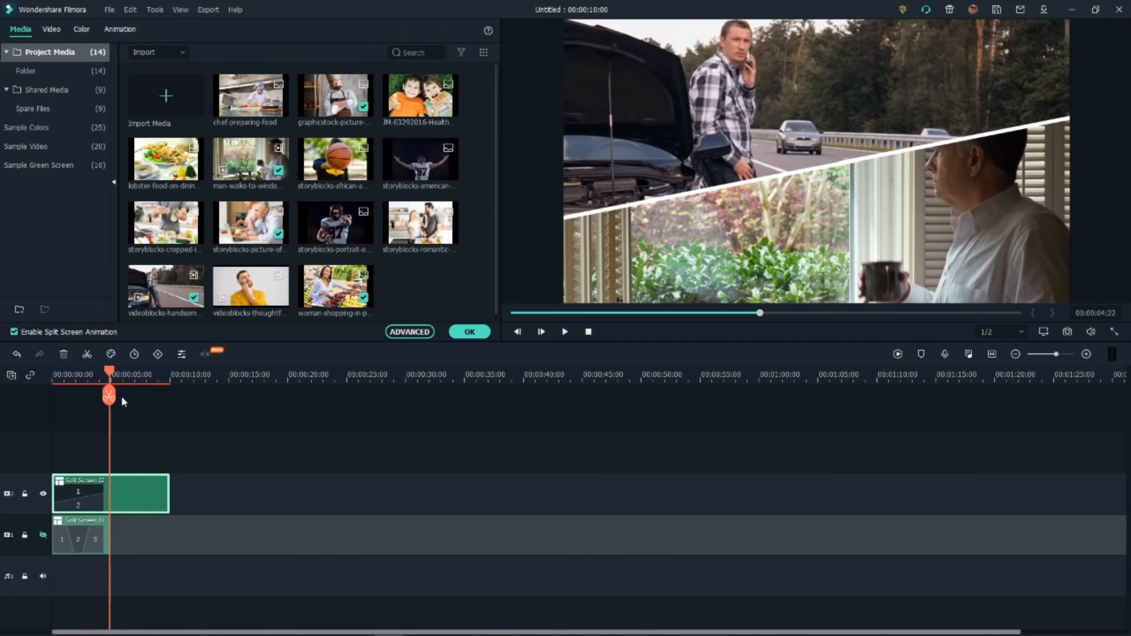
# Hide the second video track and add the two-section template with a slanted vertical divider on a new track above it
pyautogui.click(44, 494)
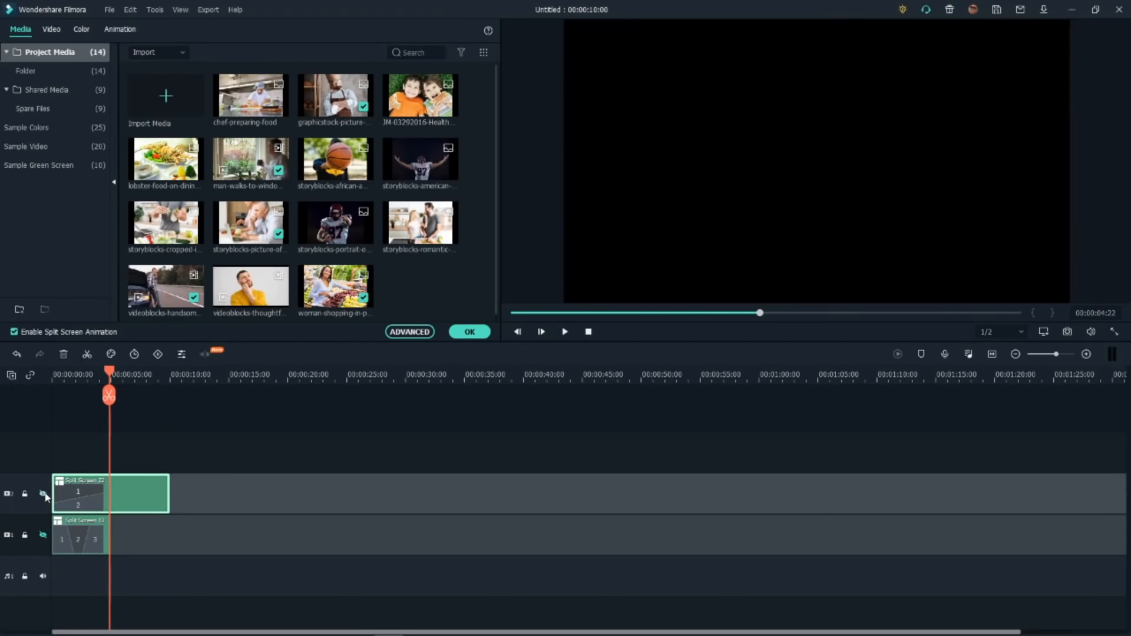
pyautogui.click(466, 330)
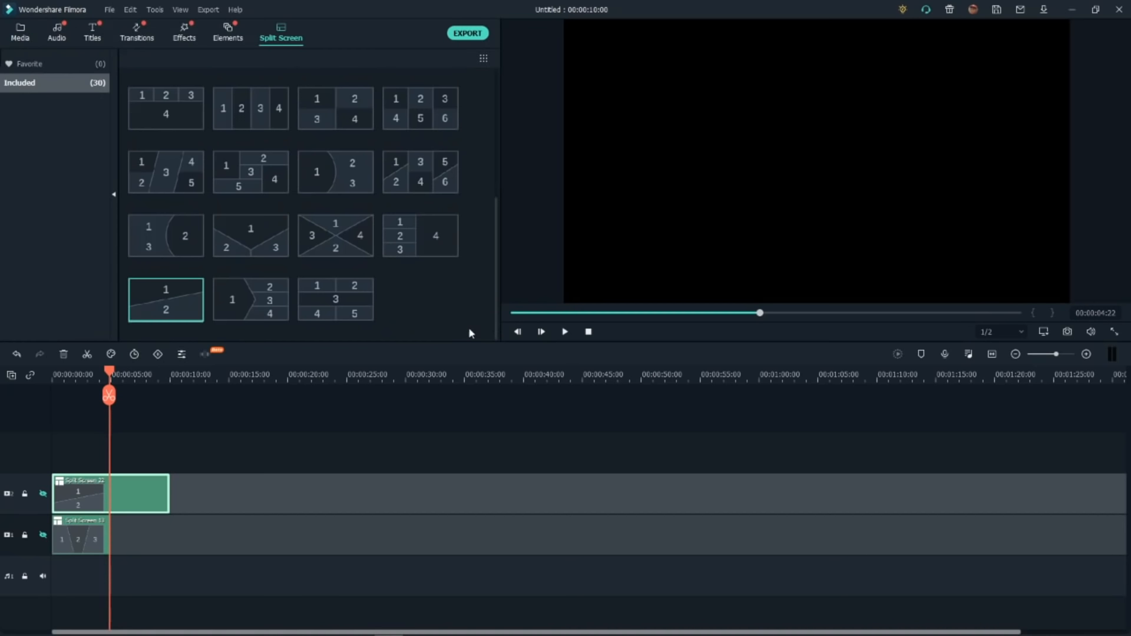
pyautogui.scroll(5, 308, 169)
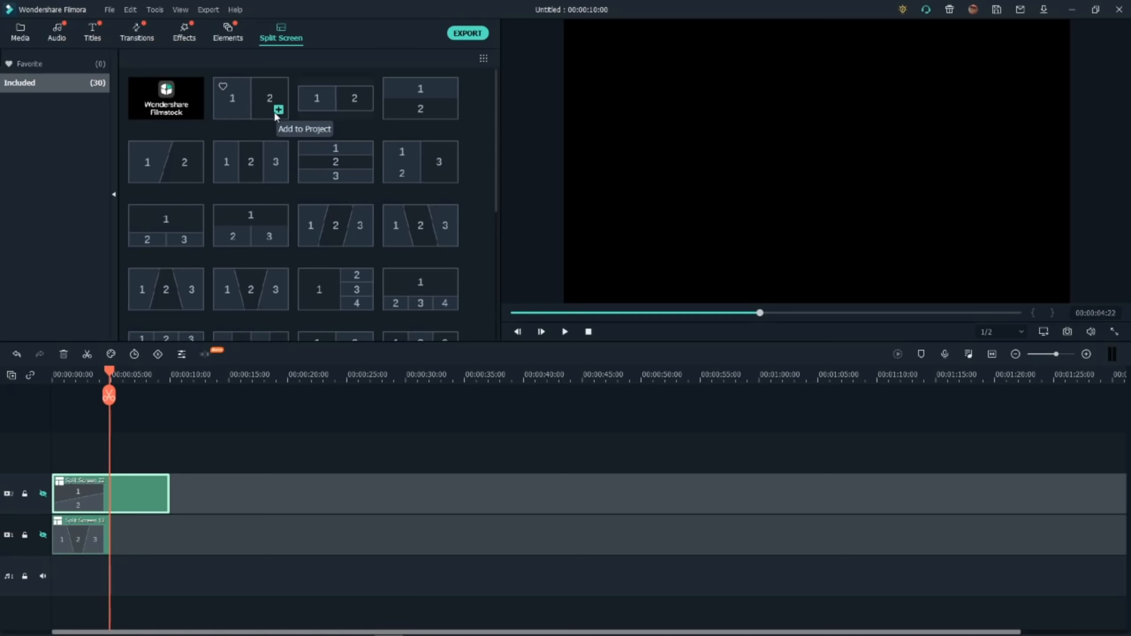
pyautogui.moveTo(171, 156); pyautogui.dragTo(54, 442)
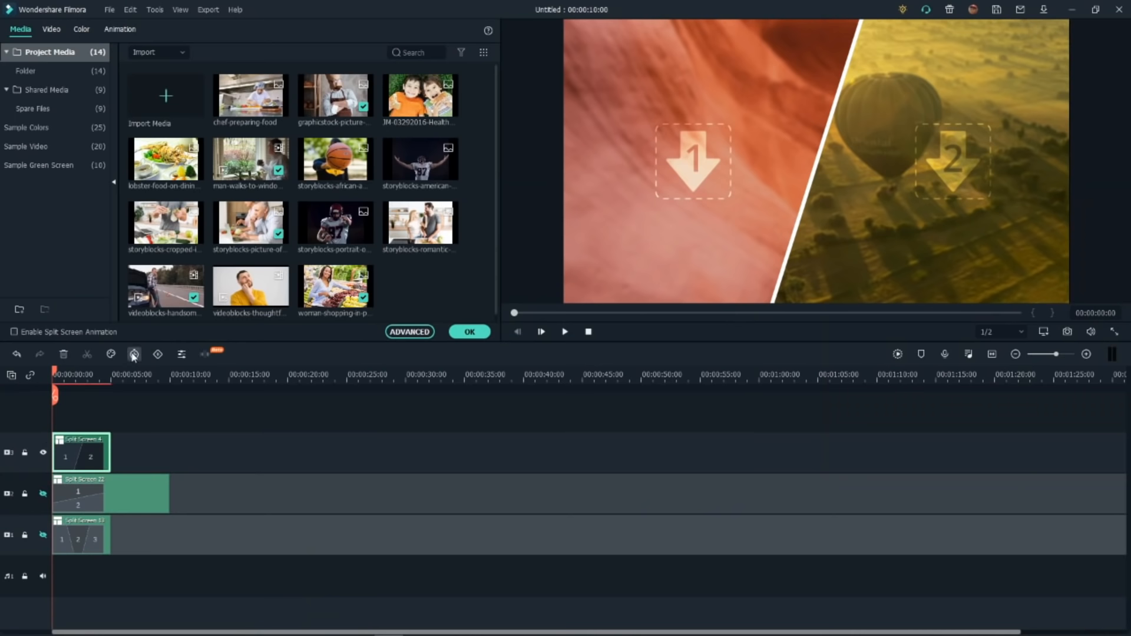
# Set the duration of the split screen with the slanted vertical divider to 10 seconds
pyautogui.click(134, 354)
pyautogui.click(572, 278)
pyautogui.doubleClick(572, 277)
pyautogui.write('10:00')
pyautogui.click(564, 334)
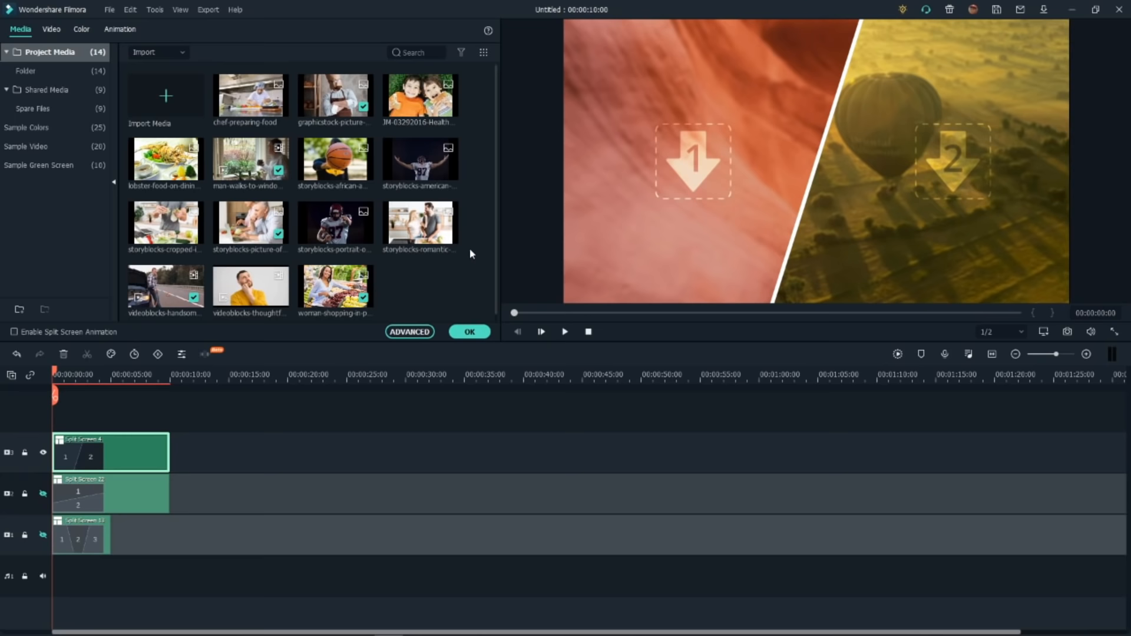
# Place the man-walks-to-window video in section 2 and the roadside man video in section 1, and play the result
pyautogui.moveTo(262, 158); pyautogui.dragTo(927, 168)
pyautogui.moveTo(161, 291); pyautogui.dragTo(672, 181)
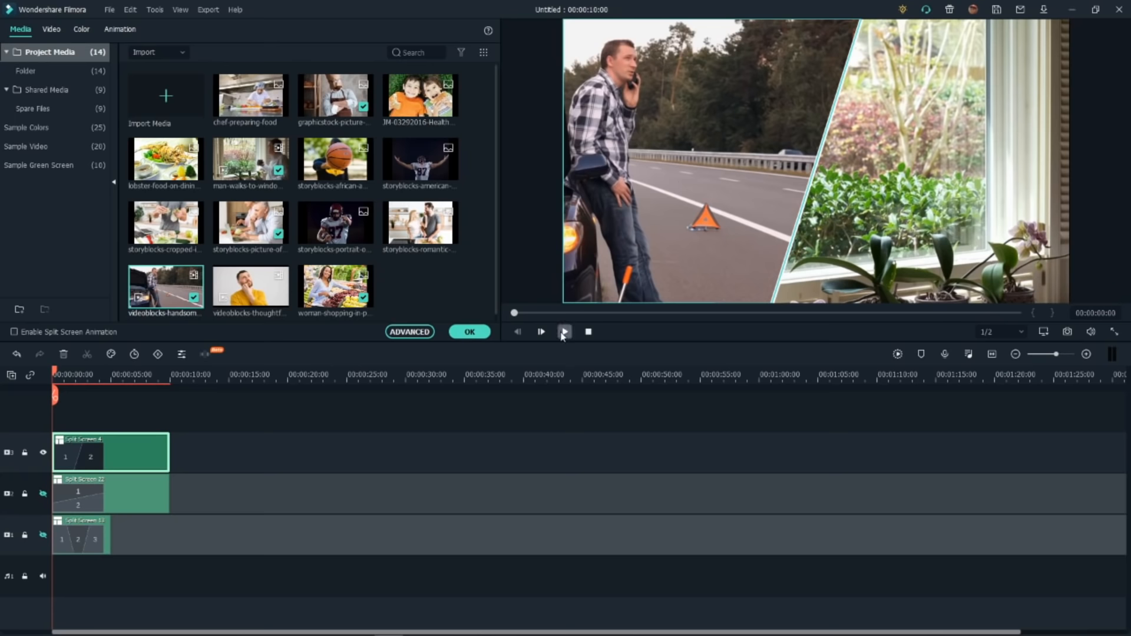
pyautogui.click(564, 333)
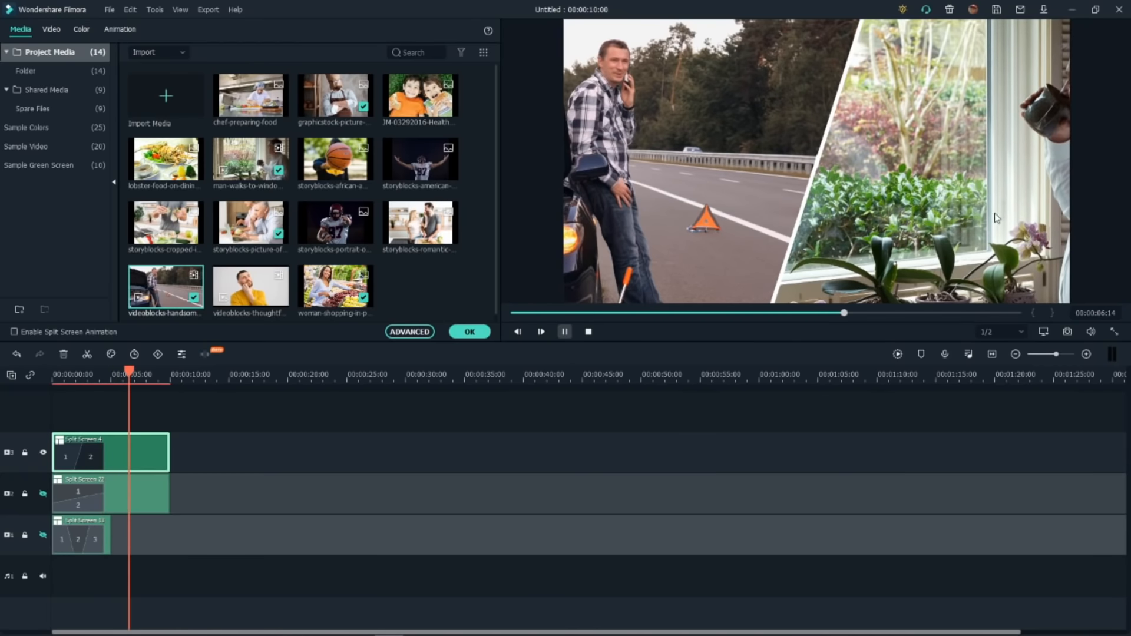
# Reposition the window video within section 2 so the man drinking coffee is in frame, and replay the split screen
pyautogui.click(958, 226)
pyautogui.moveTo(892, 217); pyautogui.dragTo(899, 205)
pyautogui.click(97, 373)
pyautogui.click(564, 333)
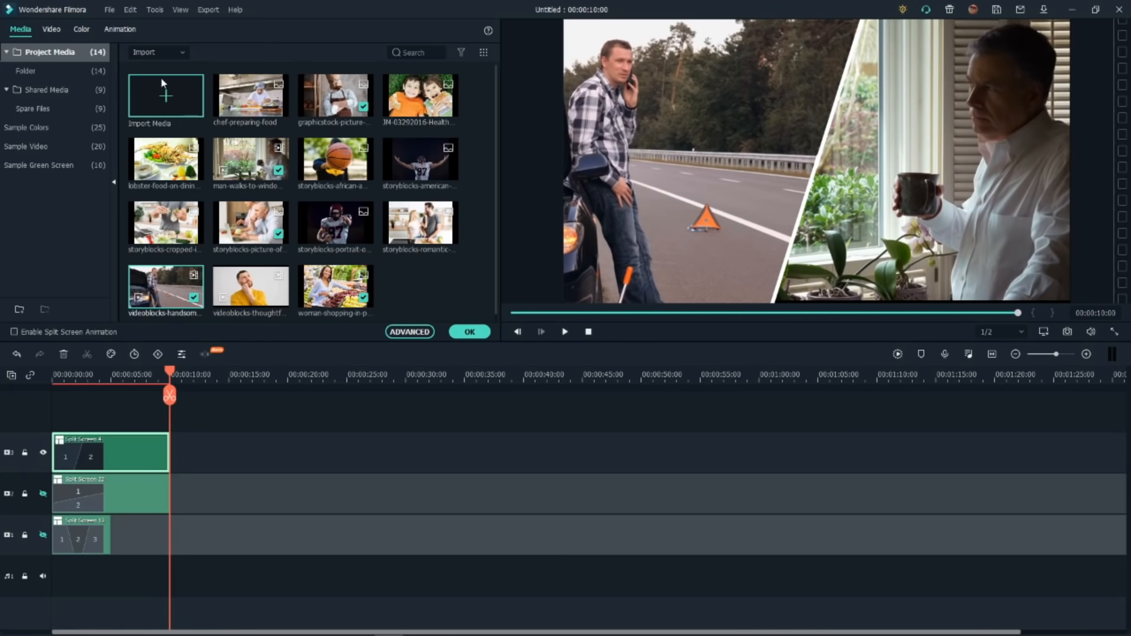
# Close the split screen settings and place the Flame Wipe 2 element on a new track above the split screens
pyautogui.click(465, 334)
pyautogui.click(136, 32)
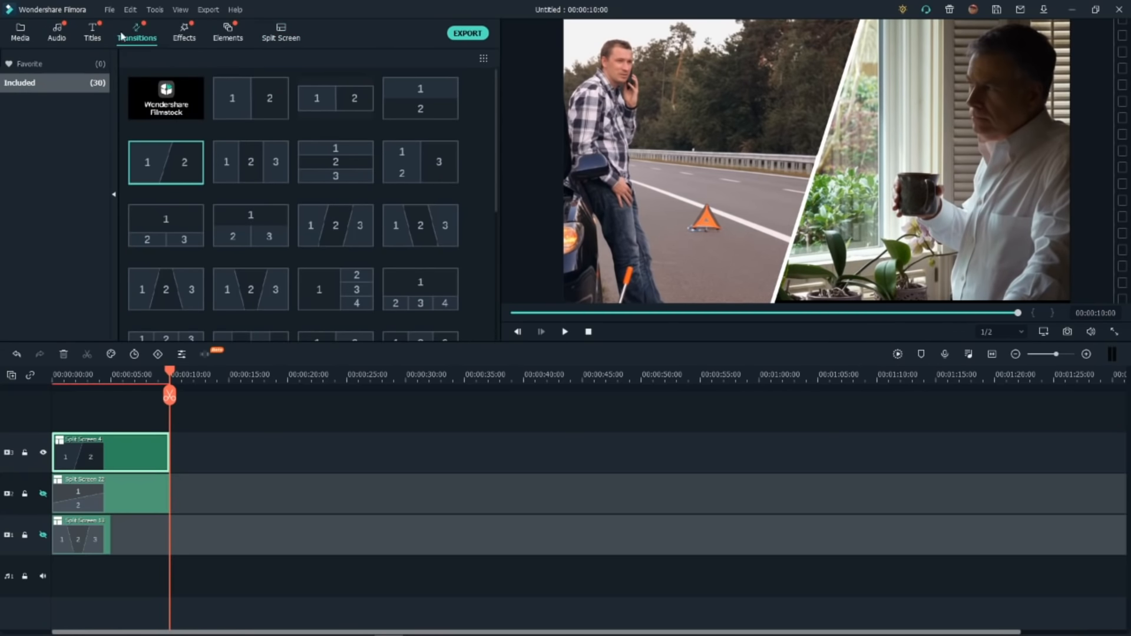
pyautogui.click(92, 33)
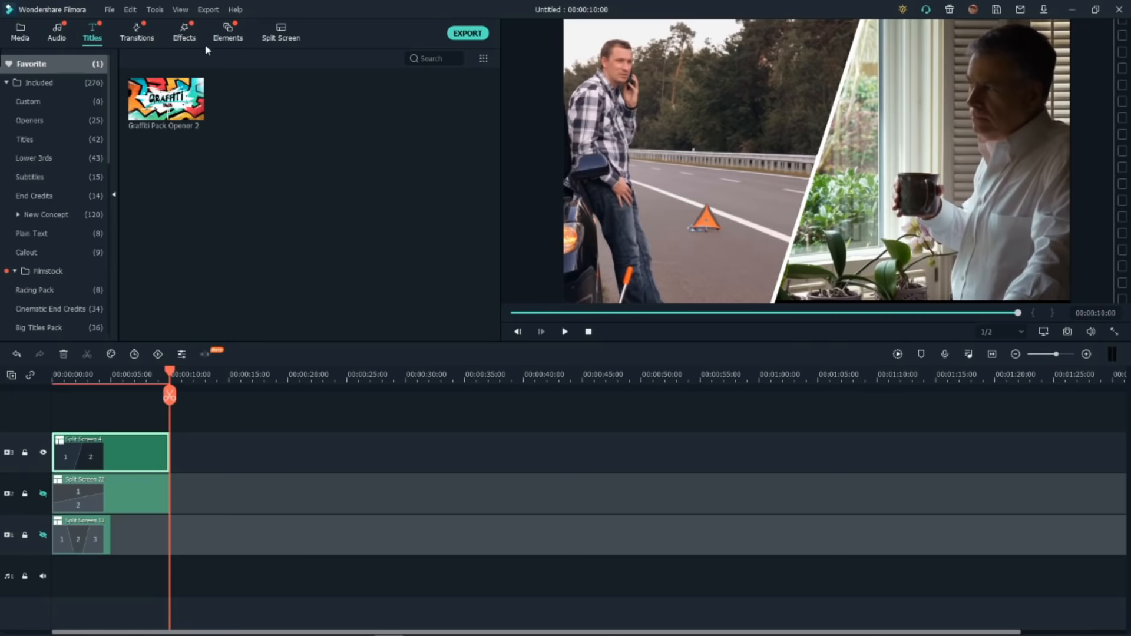
pyautogui.click(228, 32)
pyautogui.scroll(2, 58, 104)
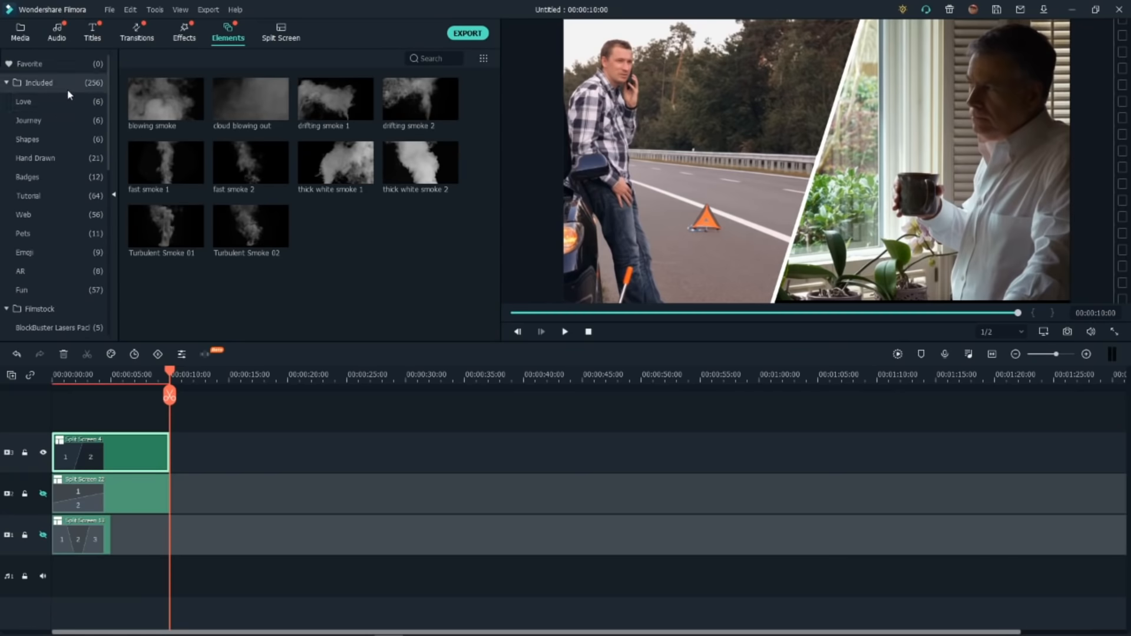
pyautogui.click(65, 82)
pyautogui.moveTo(250, 229); pyautogui.dragTo(79, 415)
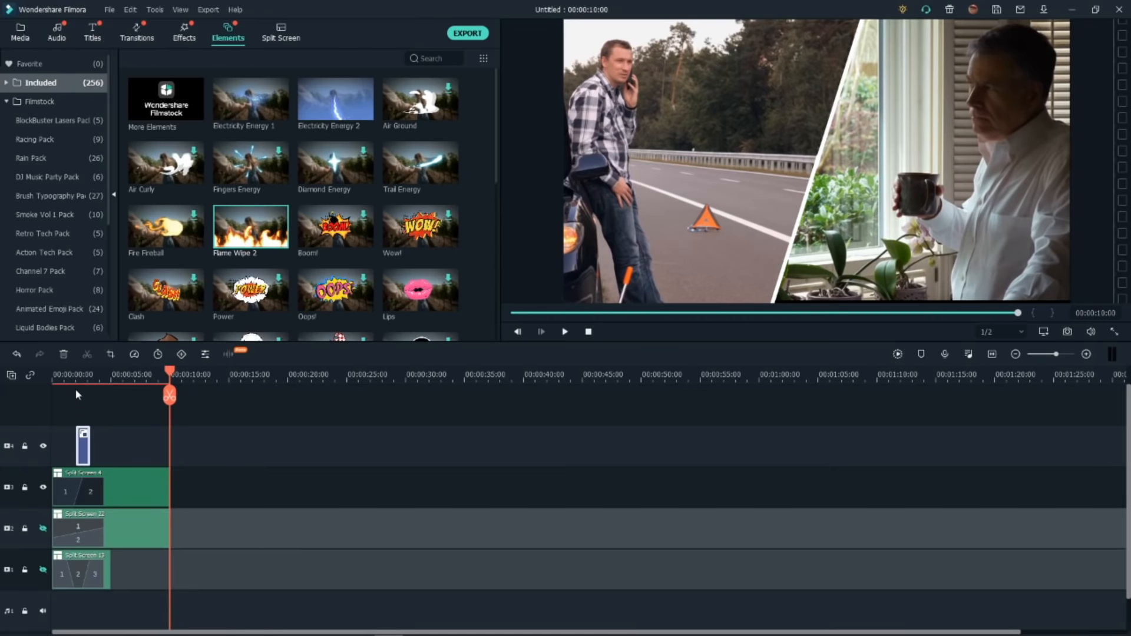
# Play back the Flame Wipe 2 element over the split screen and hide its track
pyautogui.click(74, 379)
pyautogui.click(566, 331)
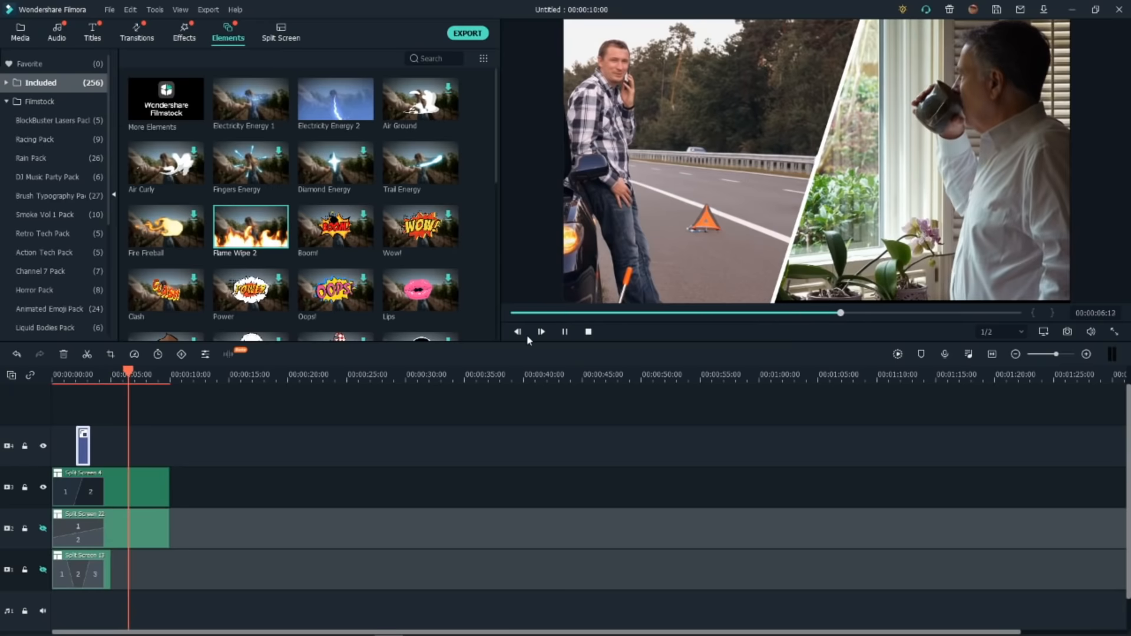
pyautogui.click(87, 453)
pyautogui.click(43, 447)
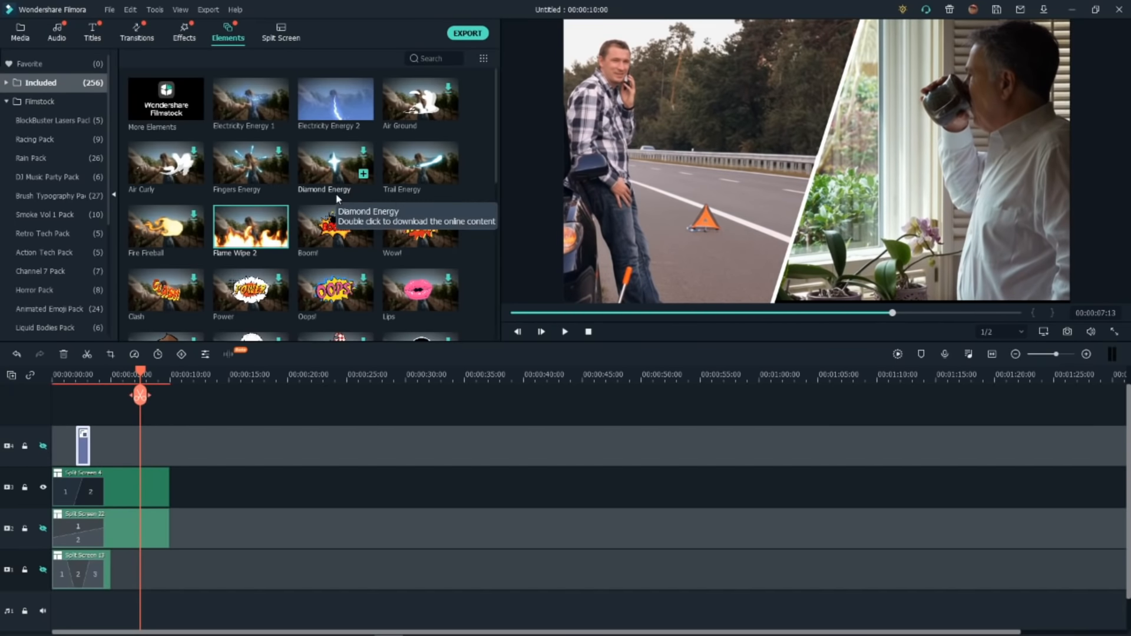
# Place the Lasers - 01 element from the BlockBuster Lasers pack on a new track above the split screen and preview it
pyautogui.click(71, 120)
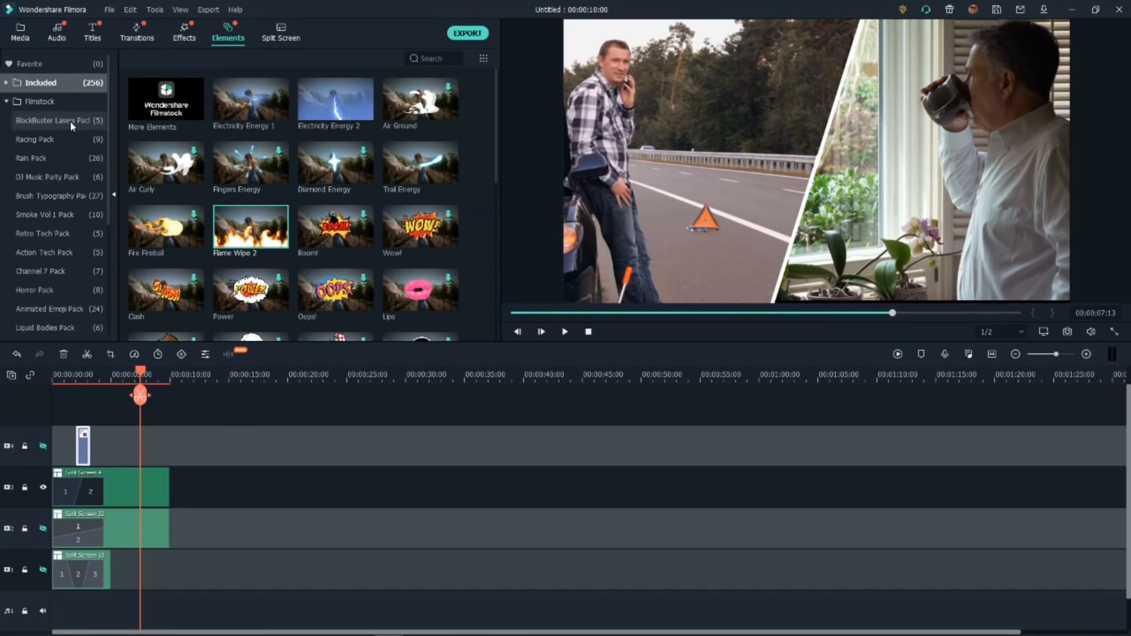
pyautogui.moveTo(131, 109); pyautogui.dragTo(72, 404)
pyautogui.click(93, 375)
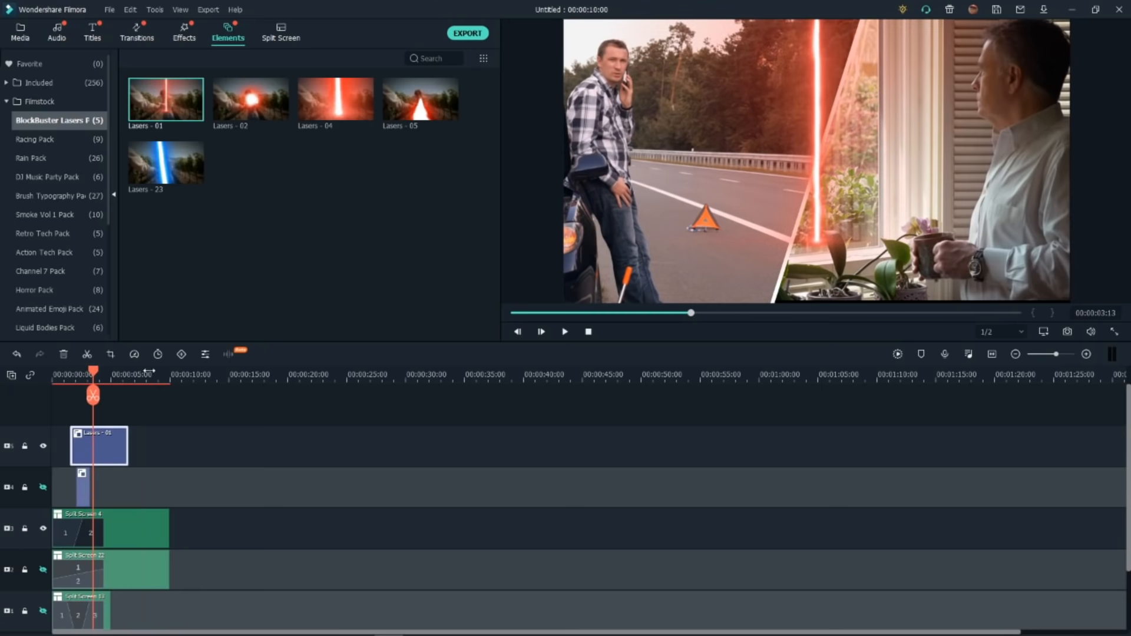
# Shrink the laser in the frame and move it so it strikes the road behind the warning triangle, and play the result
pyautogui.click(901, 229)
pyautogui.moveTo(1068, 302); pyautogui.dragTo(777, 239)
pyautogui.click(128, 376)
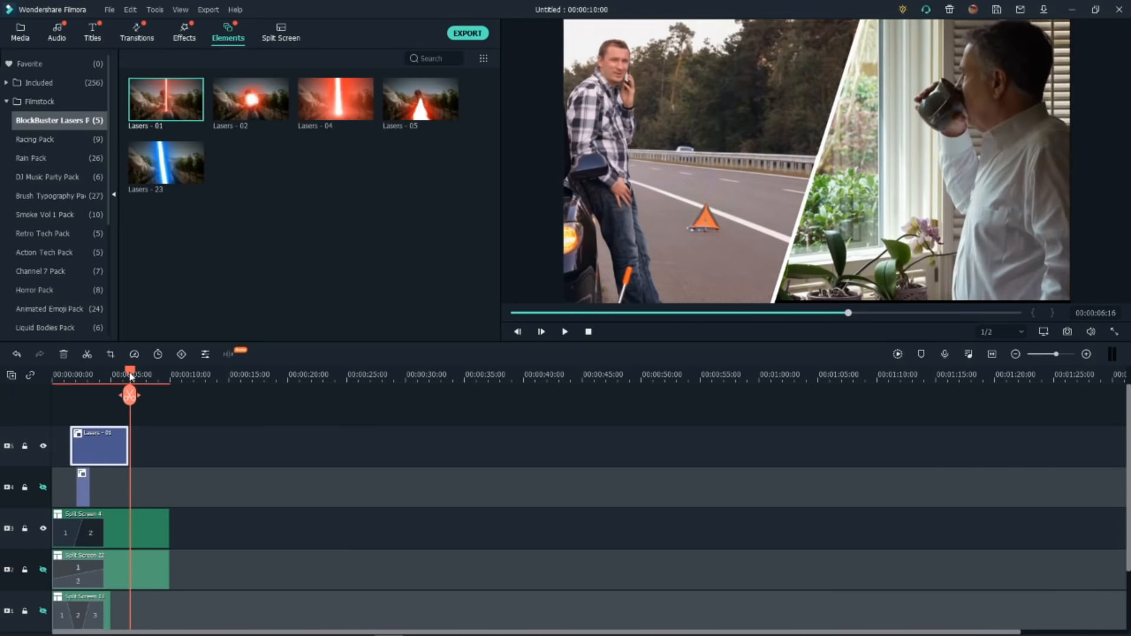
pyautogui.click(111, 376)
pyautogui.moveTo(724, 195); pyautogui.dragTo(715, 185)
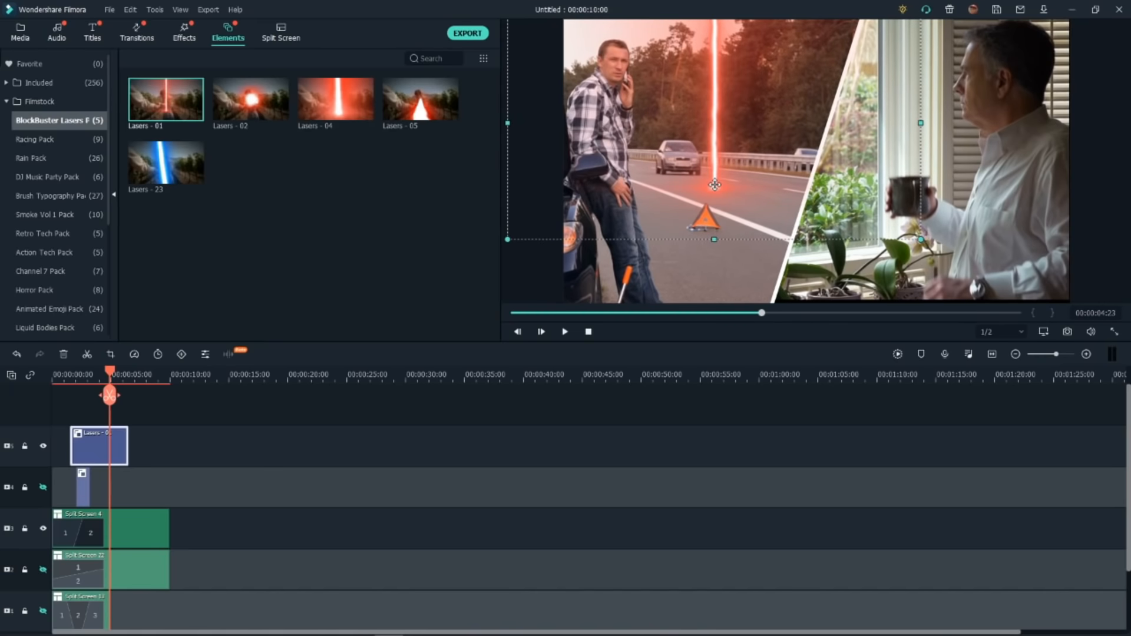
pyautogui.click(63, 377)
pyautogui.click(566, 331)
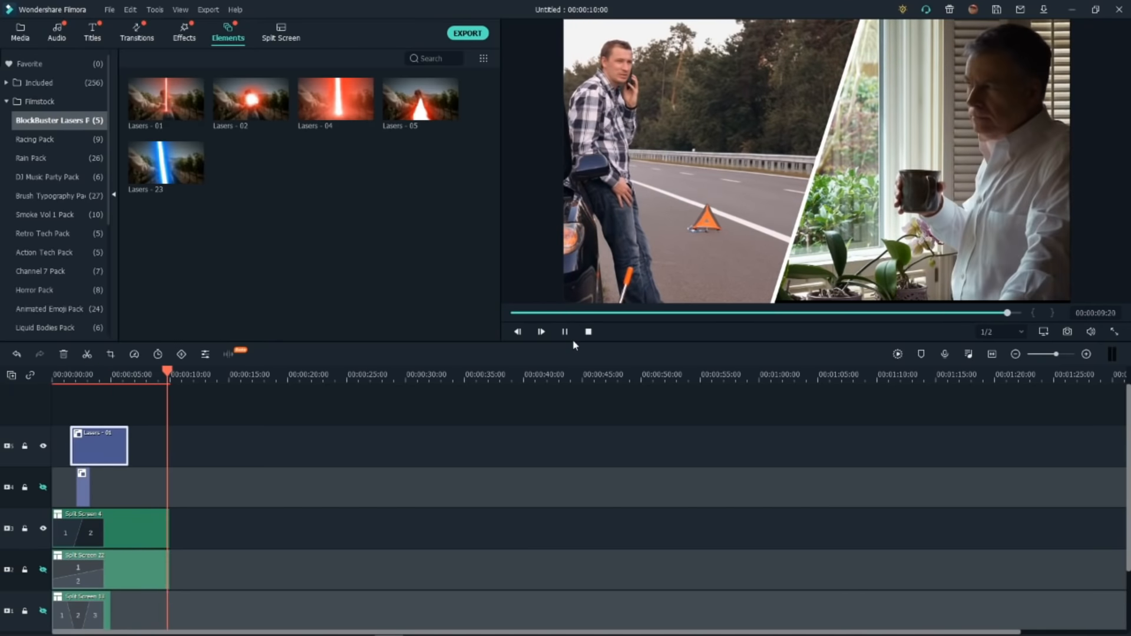
# Add Turbulent Smoke 02 from the Smoke Vol 1 Pack on a new track above the laser and key out black with Chroma Key
pyautogui.click(44, 215)
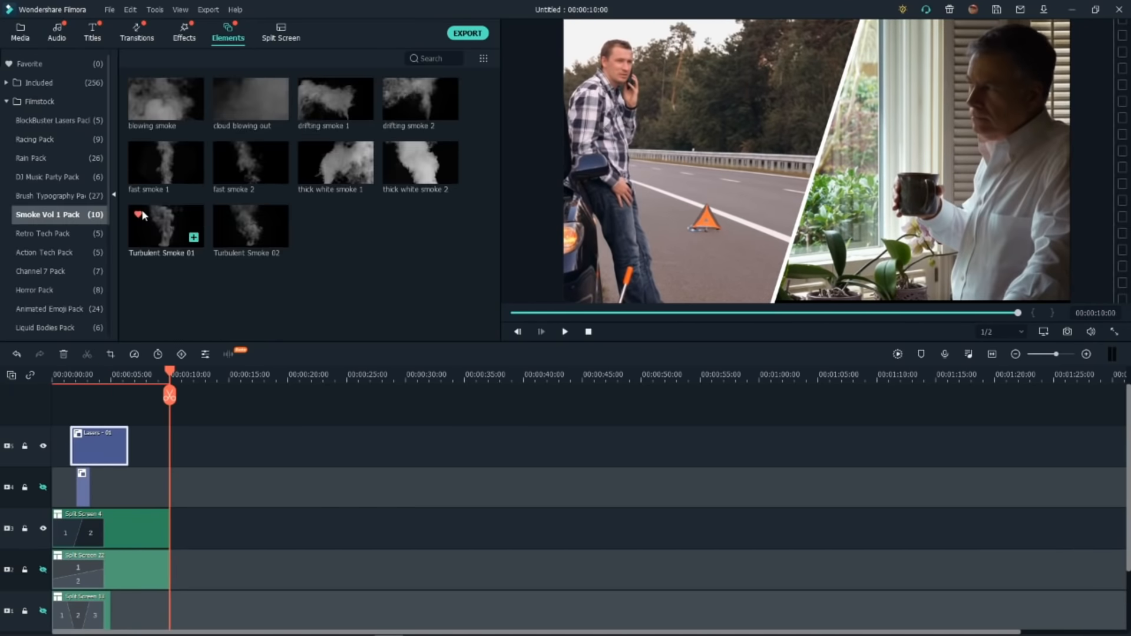
pyautogui.moveTo(173, 333); pyautogui.dragTo(79, 416)
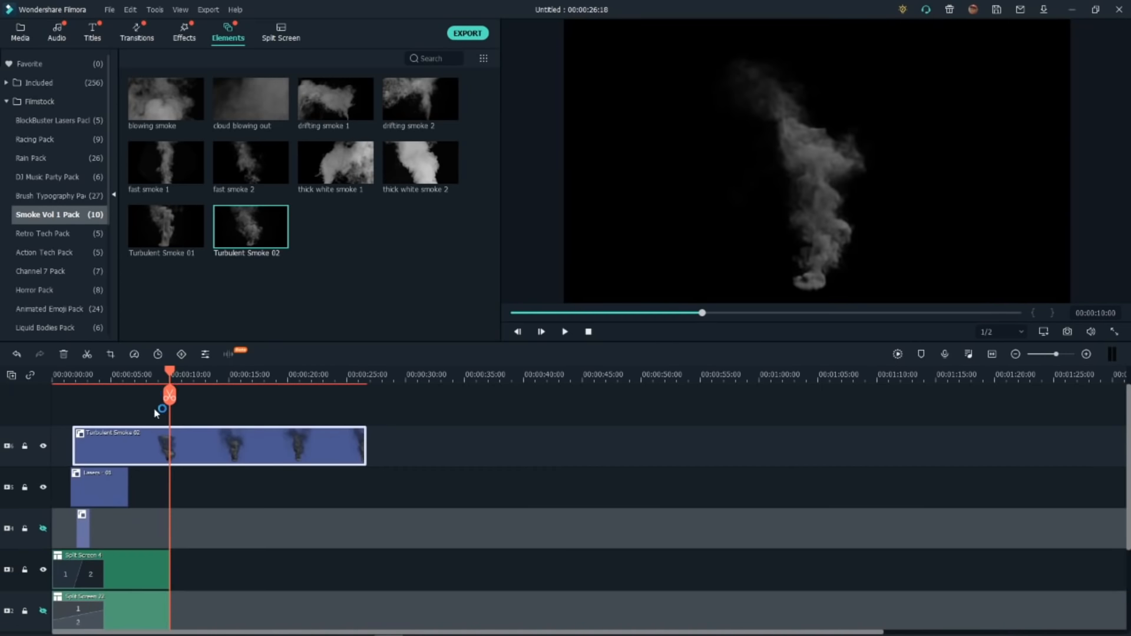
pyautogui.doubleClick(158, 436)
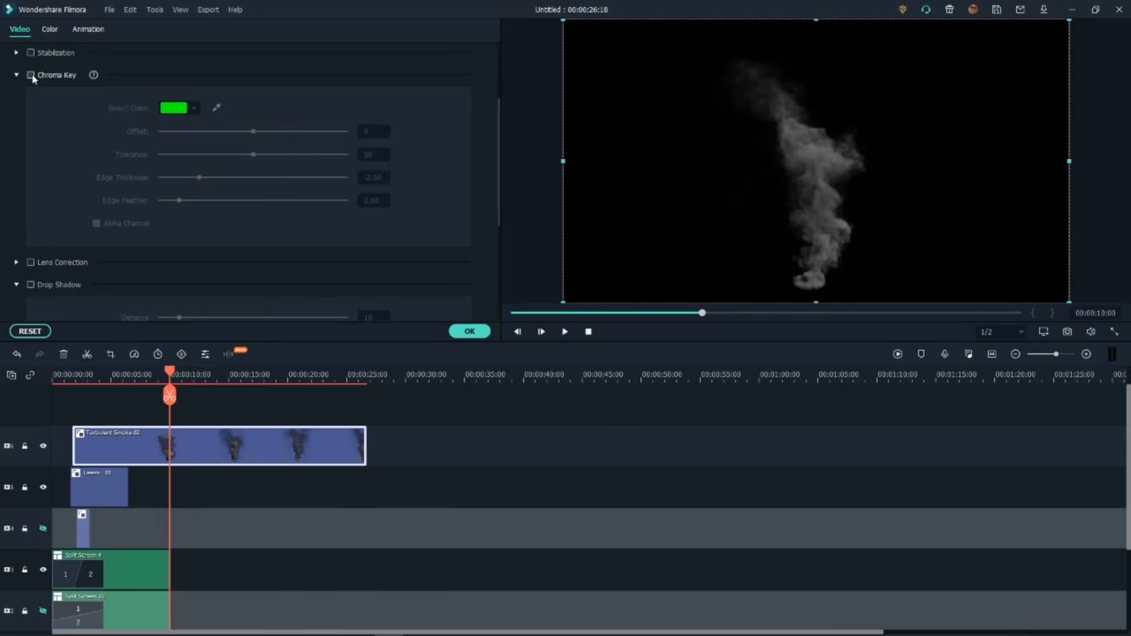
pyautogui.click(31, 75)
pyautogui.click(193, 108)
pyautogui.click(203, 181)
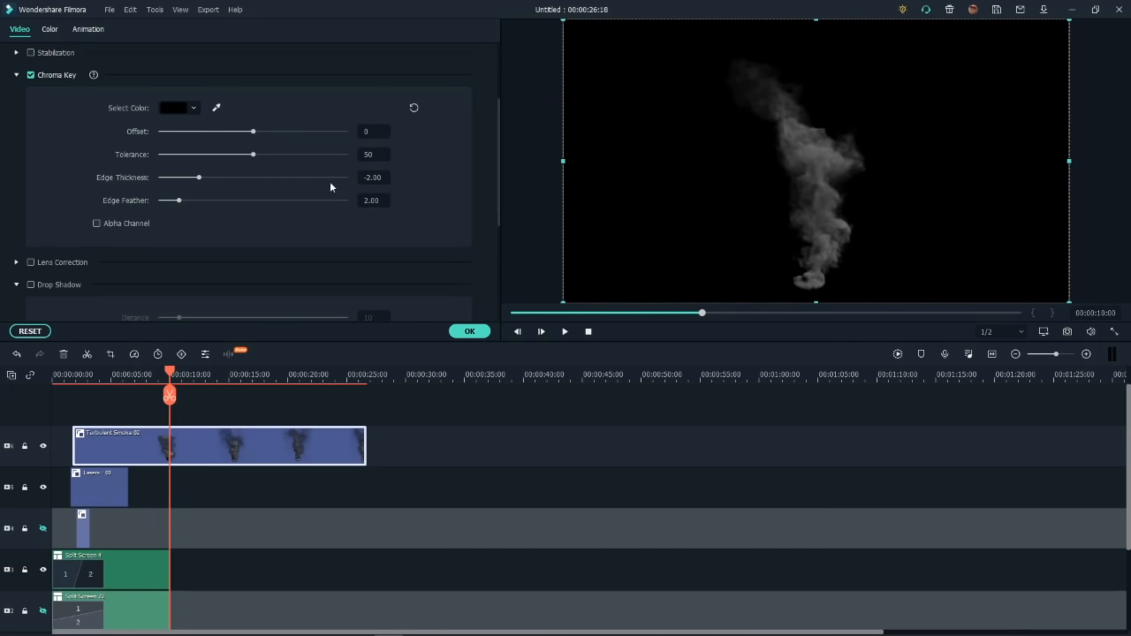
pyautogui.click(469, 331)
# Shrink and place the smoke where the laser hits the road, move the laser clip to a track above it, and replay
pyautogui.click(96, 374)
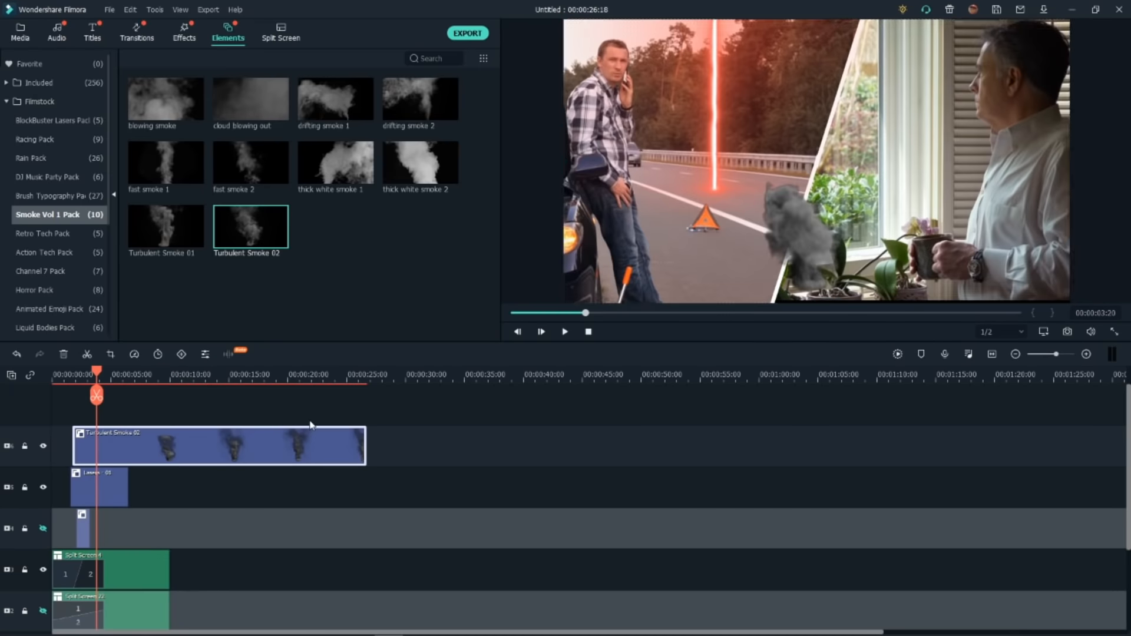
pyautogui.moveTo(819, 255); pyautogui.dragTo(714, 159)
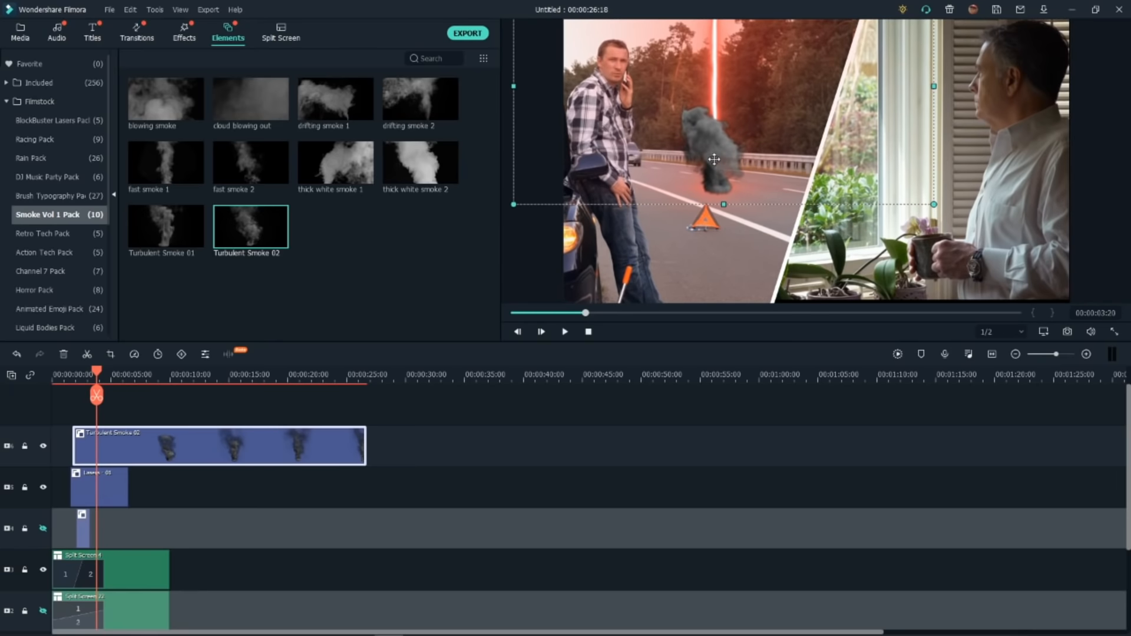
pyautogui.moveTo(125, 474); pyautogui.dragTo(117, 422)
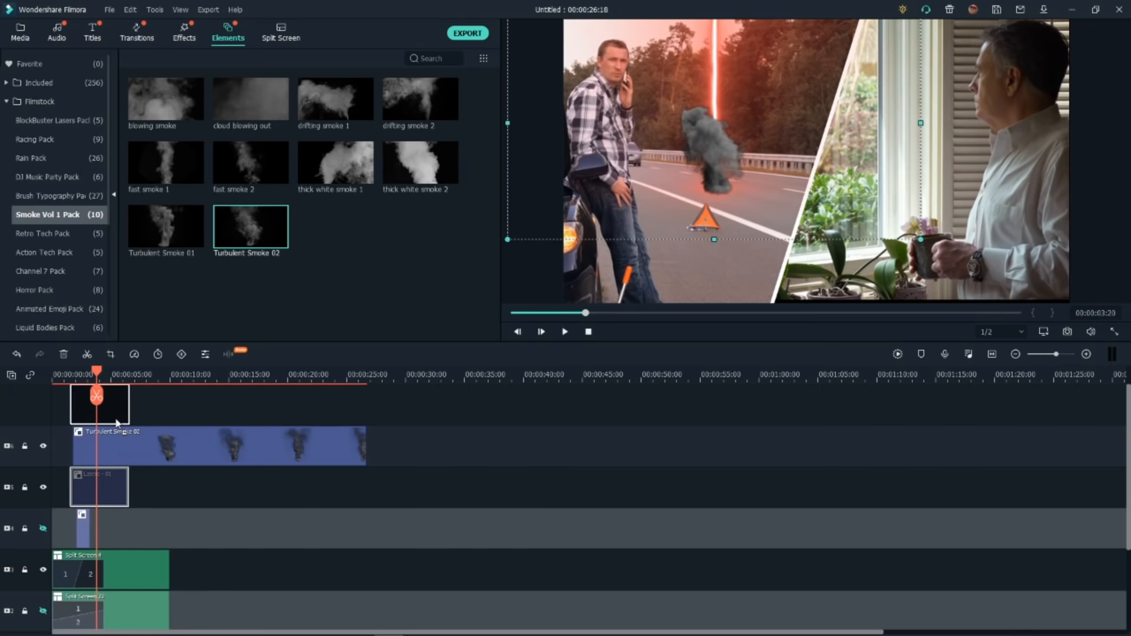
pyautogui.moveTo(154, 422); pyautogui.dragTo(154, 423)
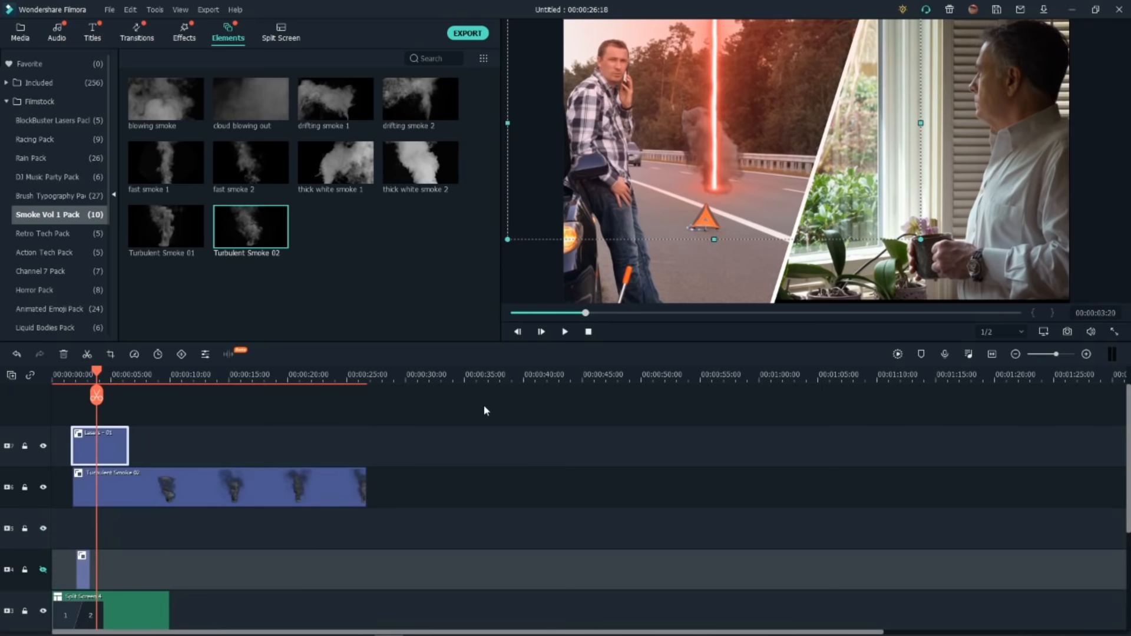
pyautogui.click(69, 380)
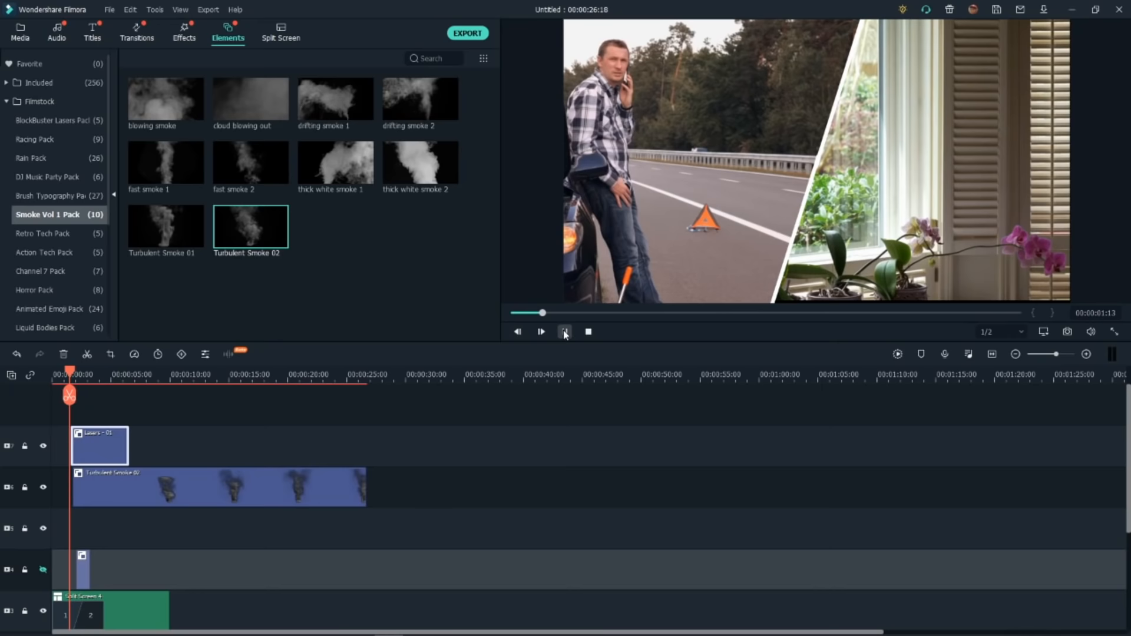
pyautogui.click(564, 332)
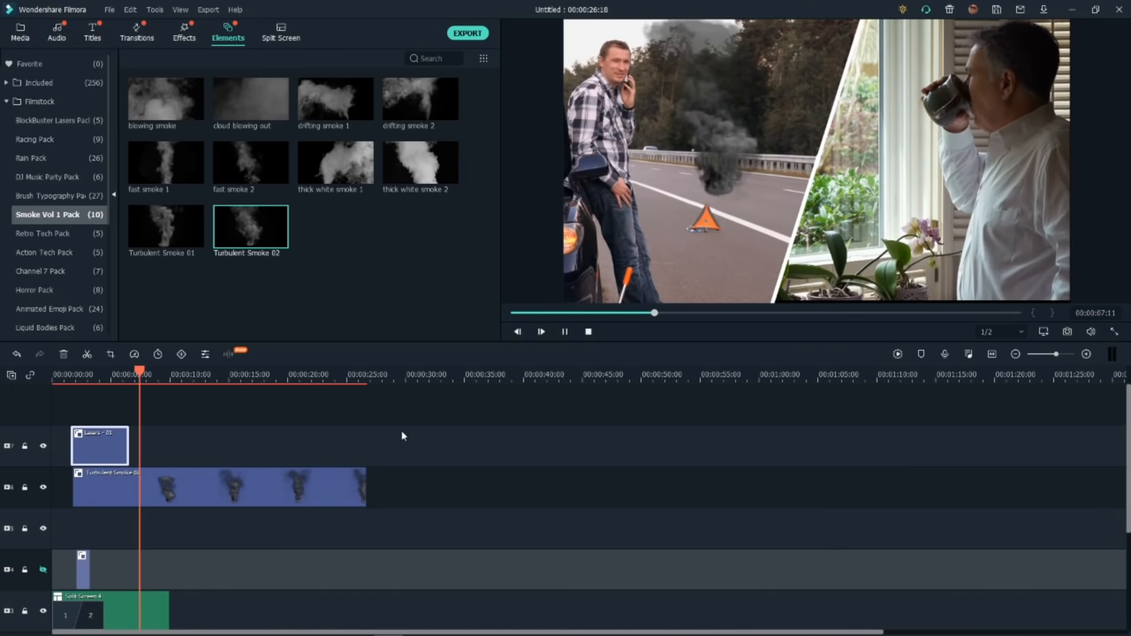
# Split the Turbulent Smoke 02 clip at 00:00:09:20 and delete the part after it, and play the rendered preview
pyautogui.moveTo(131, 375); pyautogui.dragTo(168, 375)
pyautogui.click(154, 483)
pyautogui.click(167, 397)
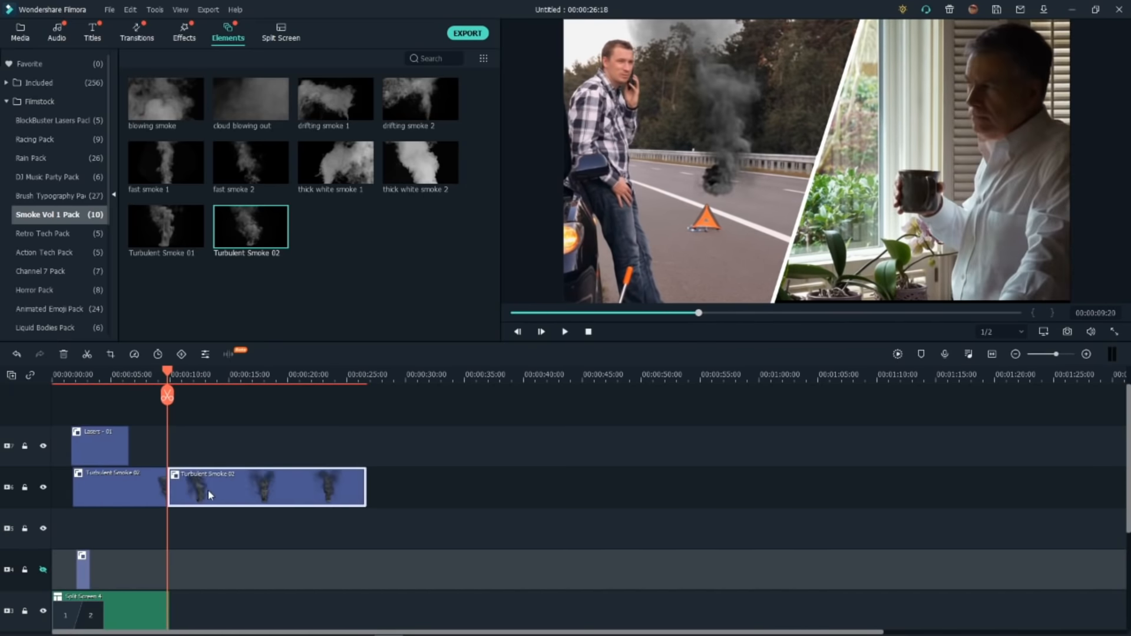
pyautogui.press('Delete')
pyautogui.click(897, 354)
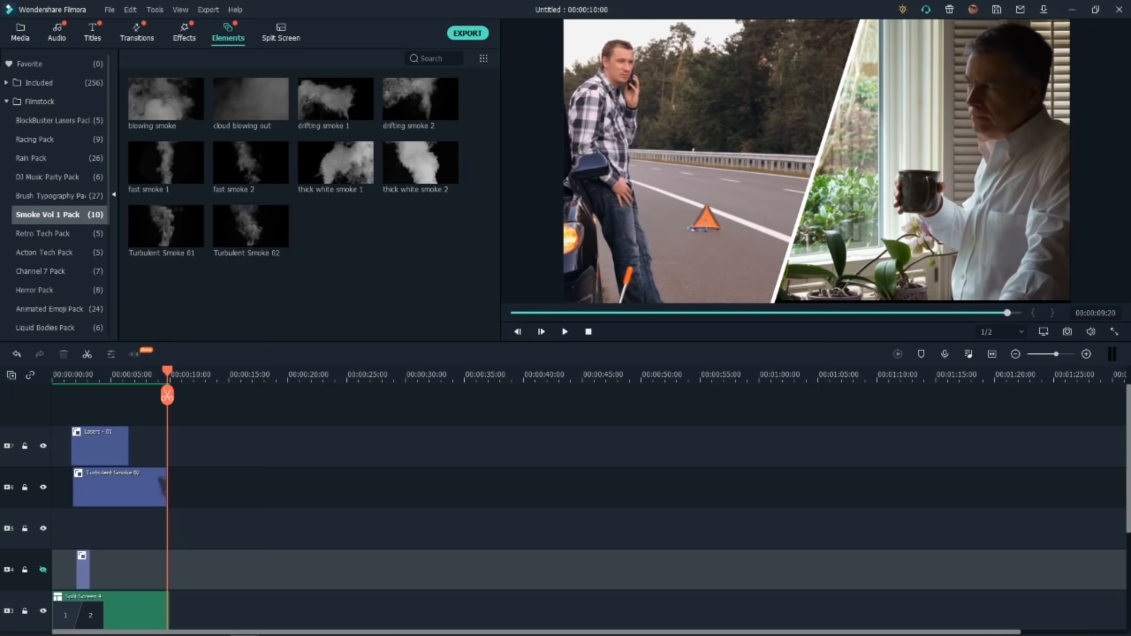
pyautogui.click(564, 331)
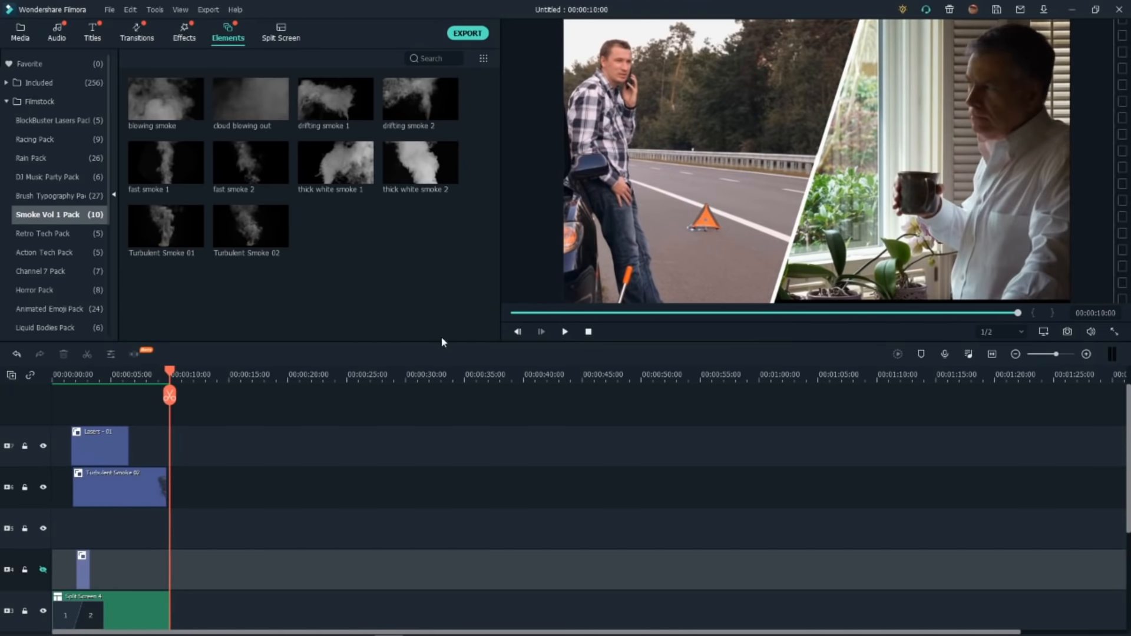
# Add the Fade transition to the end of the Turbulent Smoke 02 clip and play it back
pyautogui.click(136, 33)
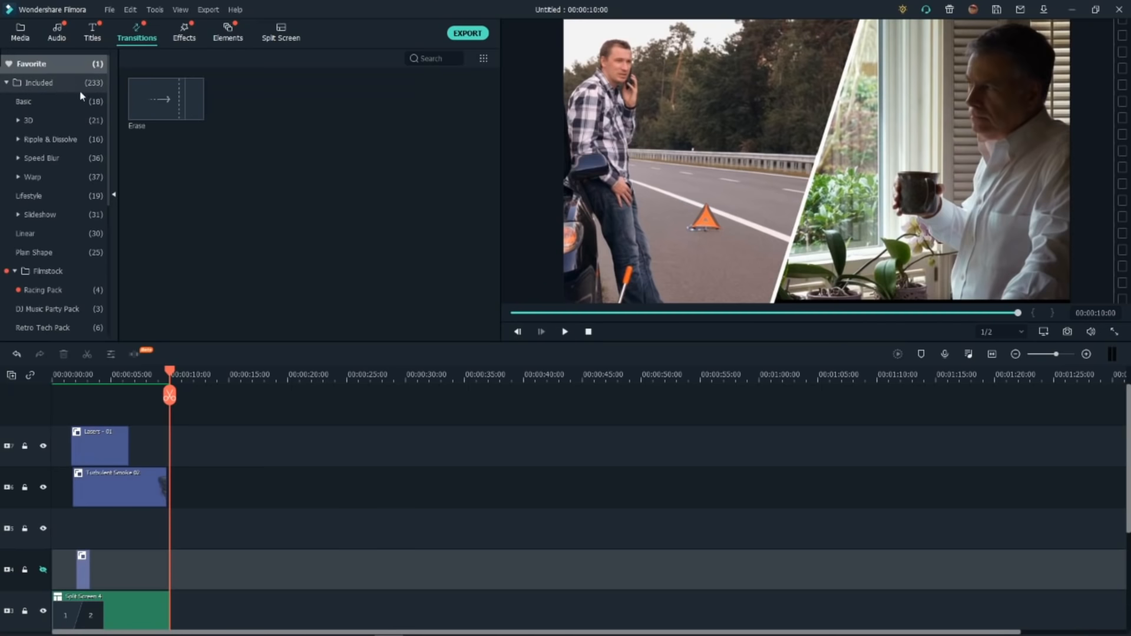
pyautogui.click(56, 85)
pyautogui.moveTo(334, 108); pyautogui.dragTo(157, 482)
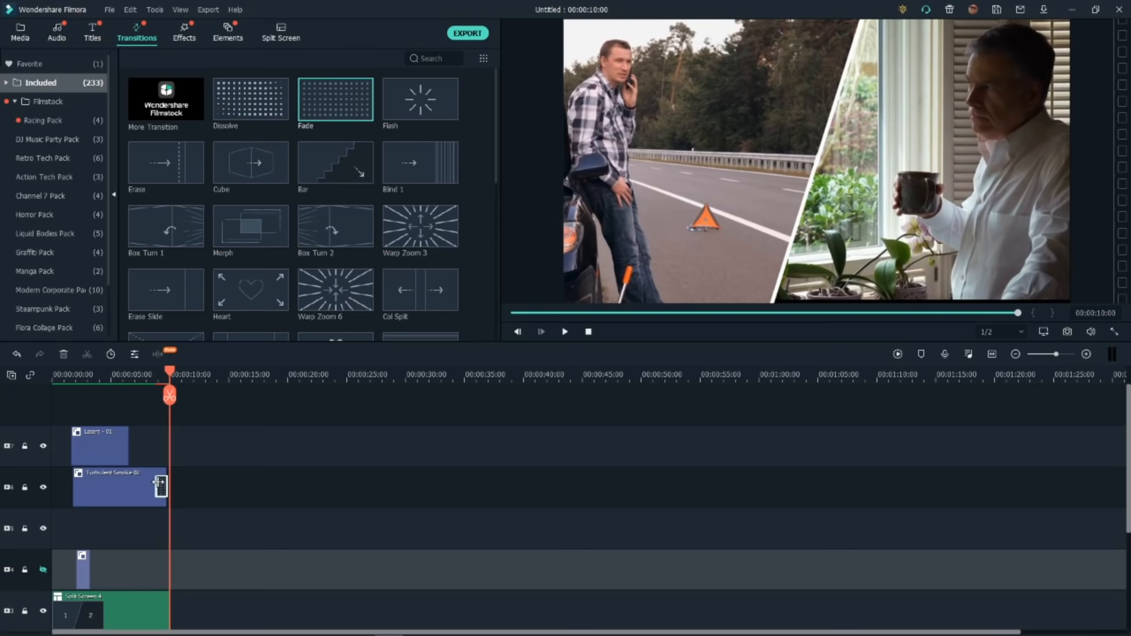
pyautogui.click(148, 377)
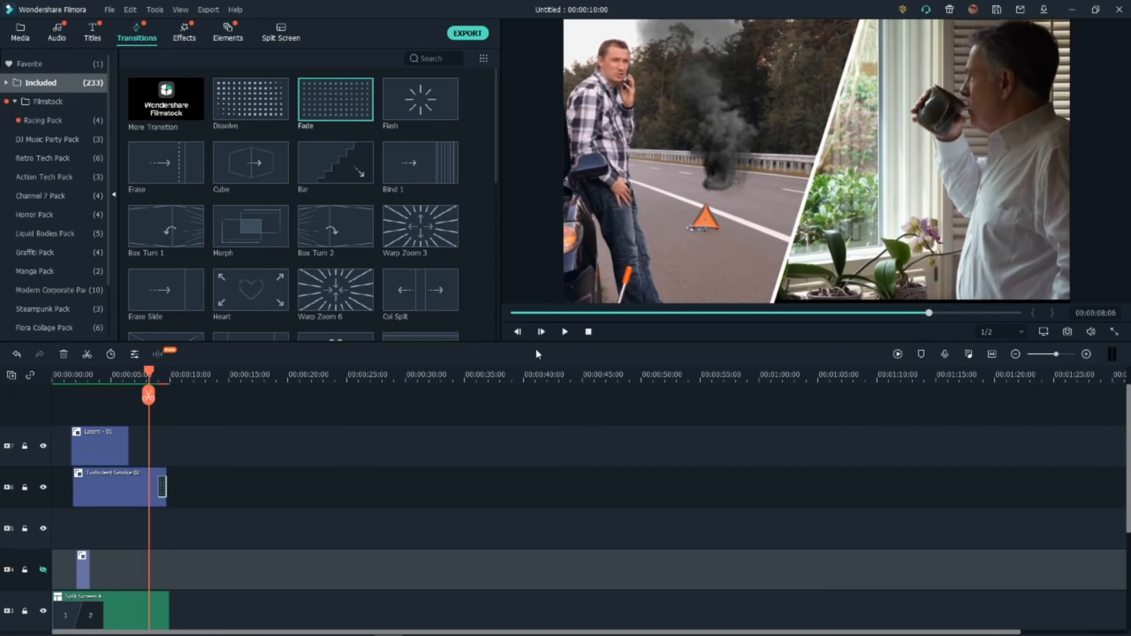
pyautogui.click(564, 333)
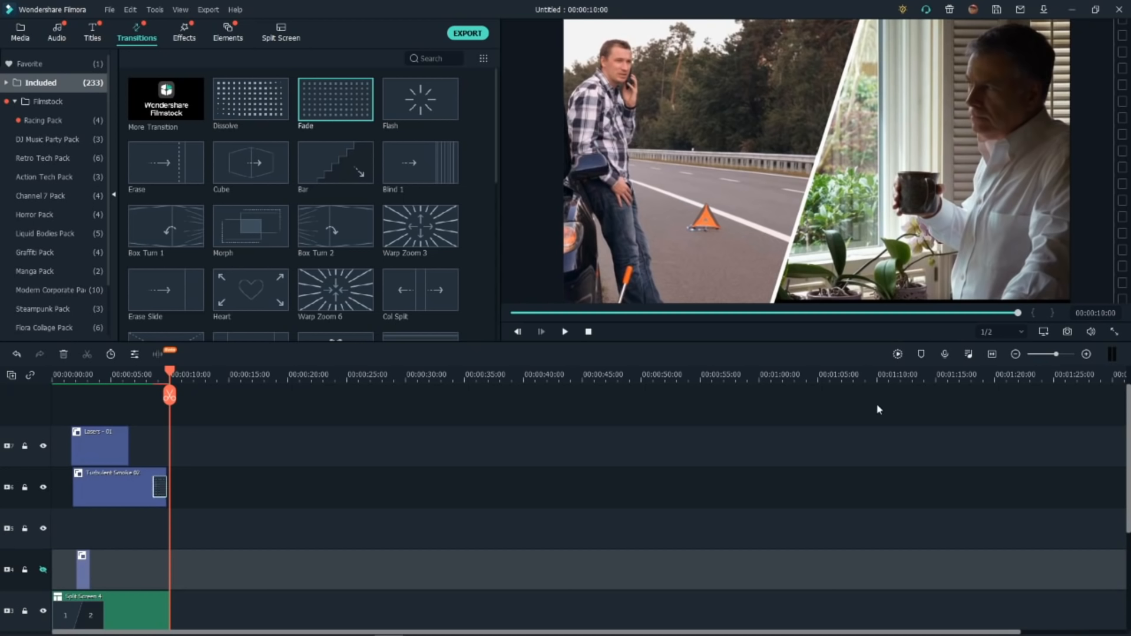
pyautogui.click(902, 358)
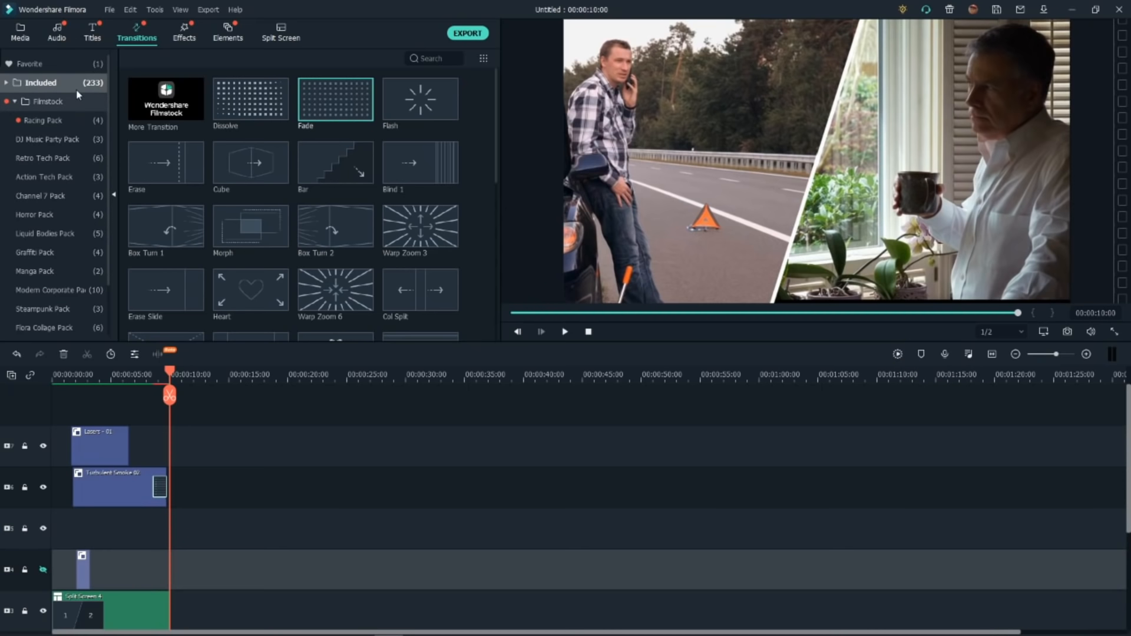
# Place the ES_PREL Laser 8 sound on the audio track near the start of the laser clip and play the sequence
pyautogui.click(56, 32)
pyautogui.moveTo(175, 115)
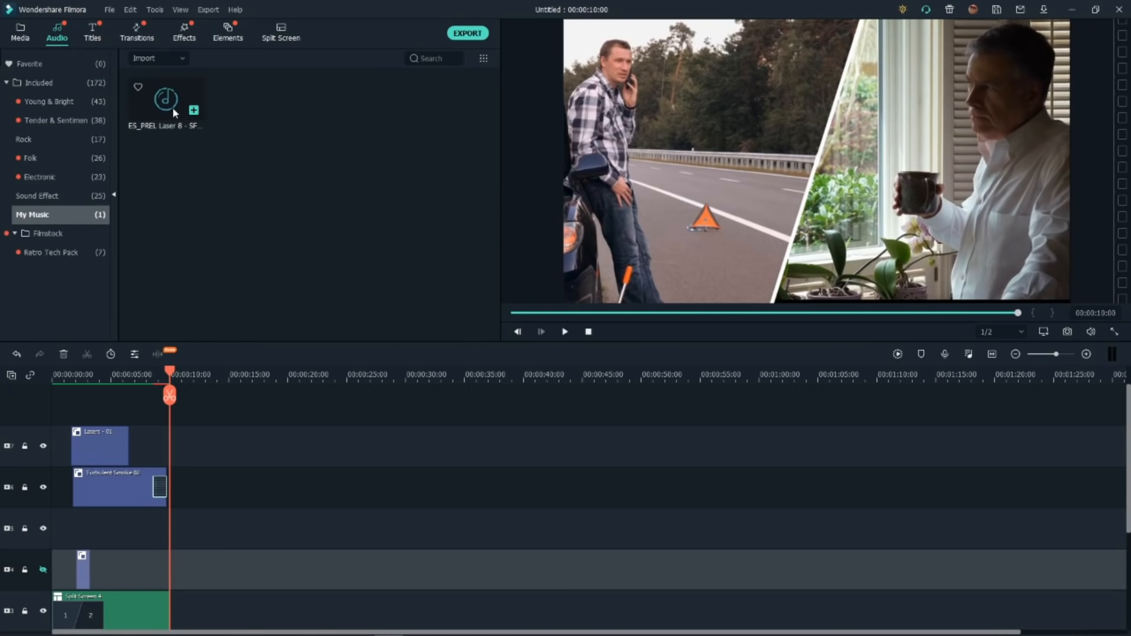
pyautogui.moveTo(171, 108); pyautogui.dragTo(89, 551)
pyautogui.scroll(5, 97, 532)
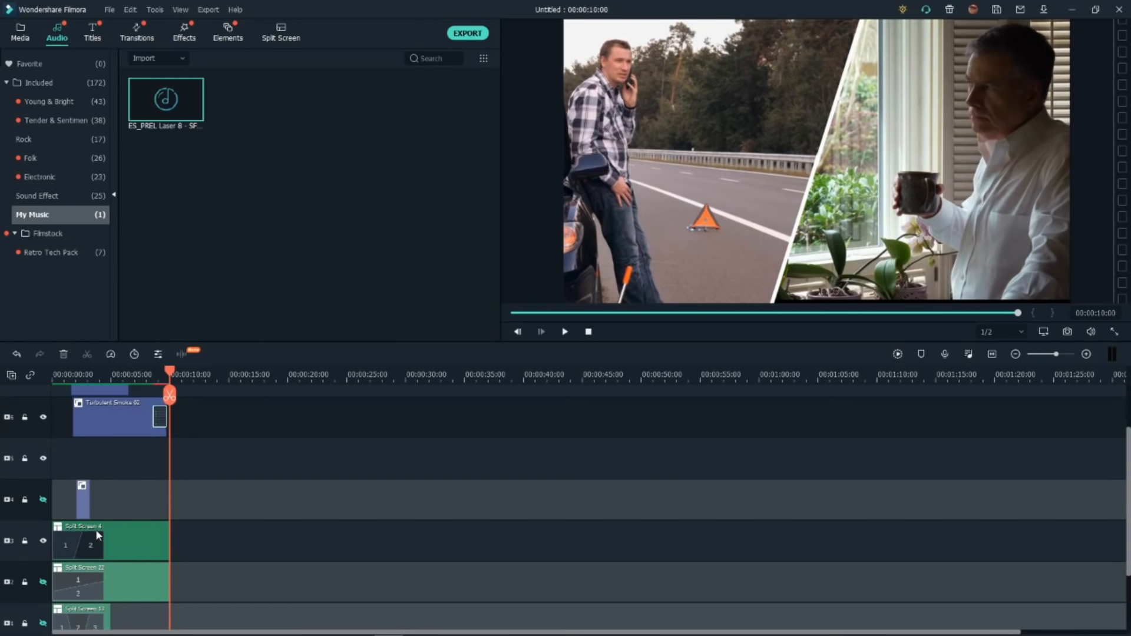
pyautogui.scroll(-3, 96, 531)
pyautogui.scroll(-1, 95, 529)
pyautogui.moveTo(98, 609); pyautogui.dragTo(97, 598)
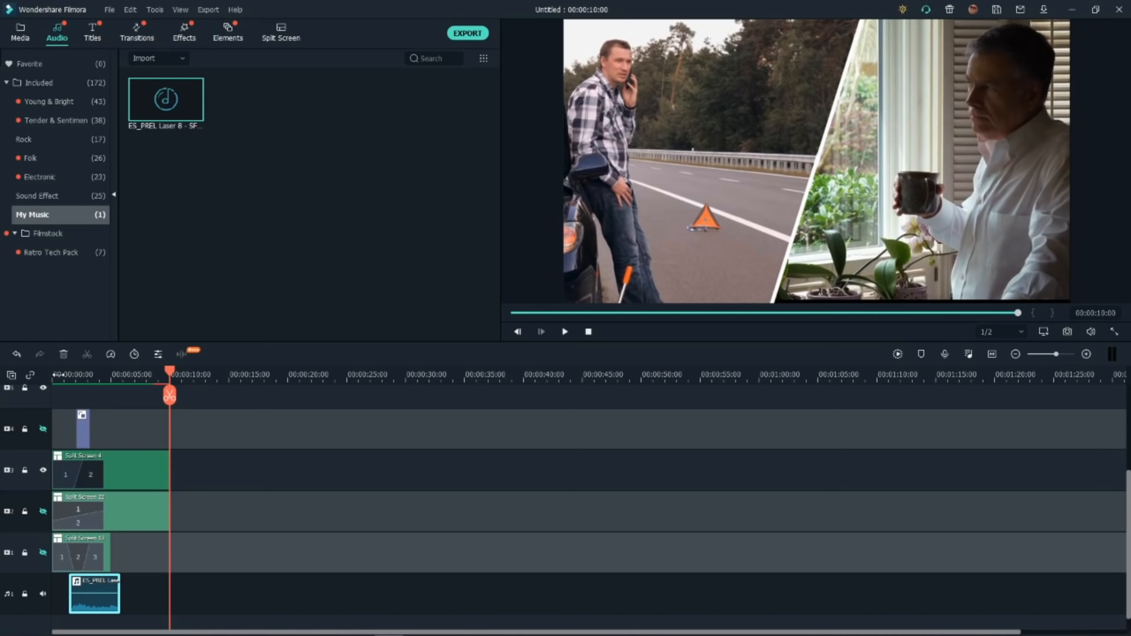
pyautogui.click(565, 331)
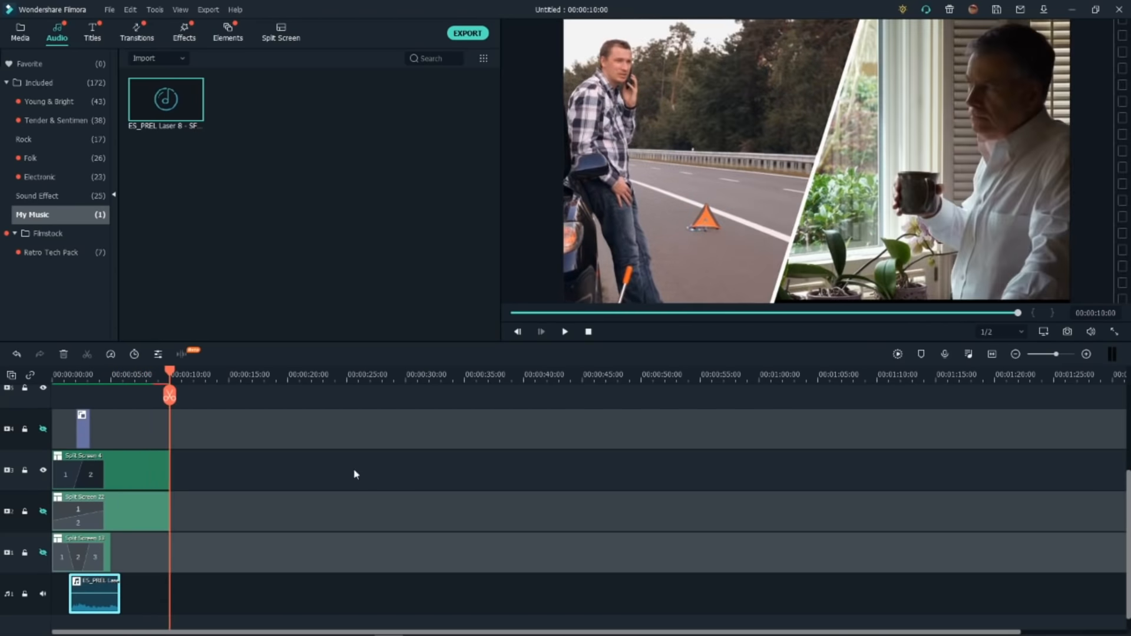
# Shift the laser sound slightly later to line up with the laser clip and replay from 00:00:01:17
pyautogui.moveTo(101, 593); pyautogui.dragTo(92, 585)
pyautogui.click(71, 374)
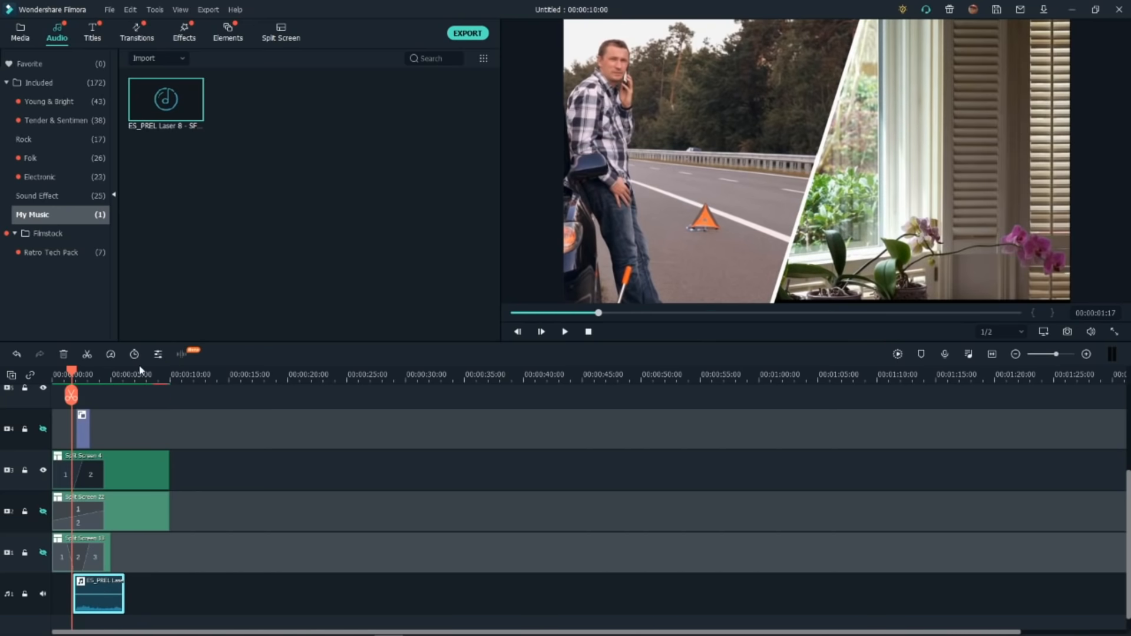
pyautogui.click(565, 332)
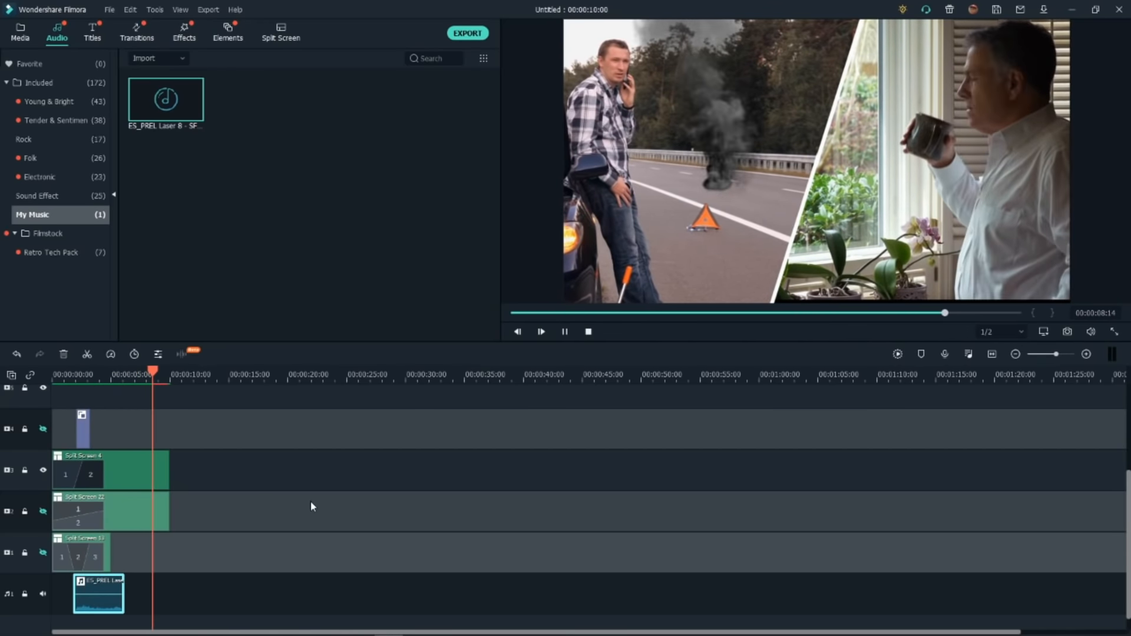
# Trim the end of the Lasers - 01 clip slightly to match the laser sound and play the split screen again
pyautogui.scroll(3, 117, 531)
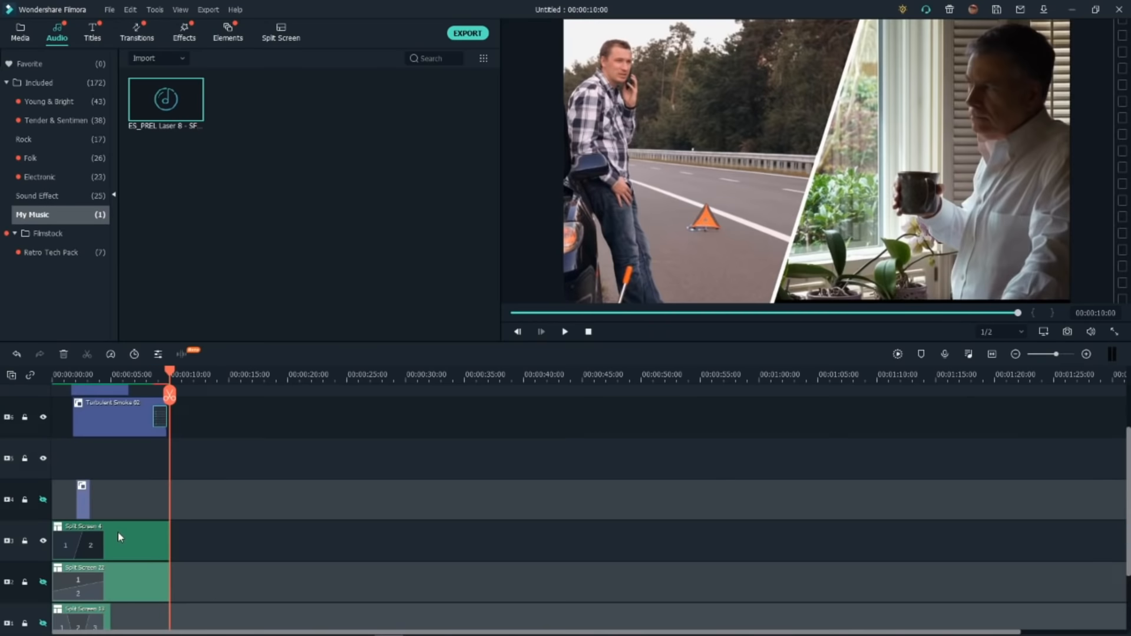
pyautogui.click(119, 404)
pyautogui.moveTo(129, 405); pyautogui.dragTo(125, 405)
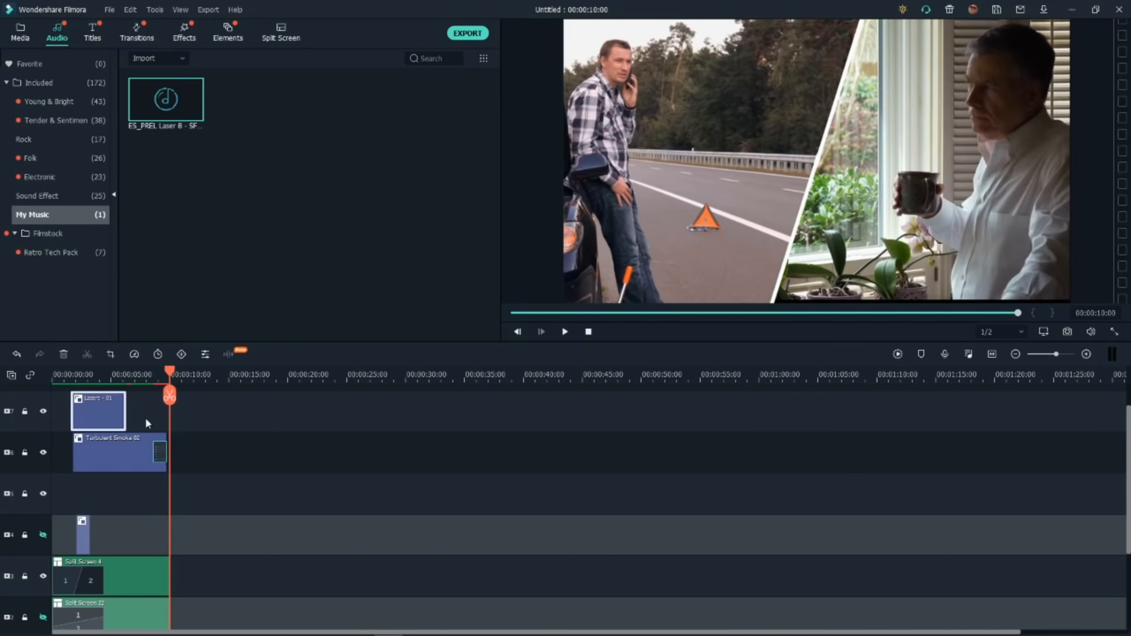
pyautogui.click(105, 378)
pyautogui.click(565, 332)
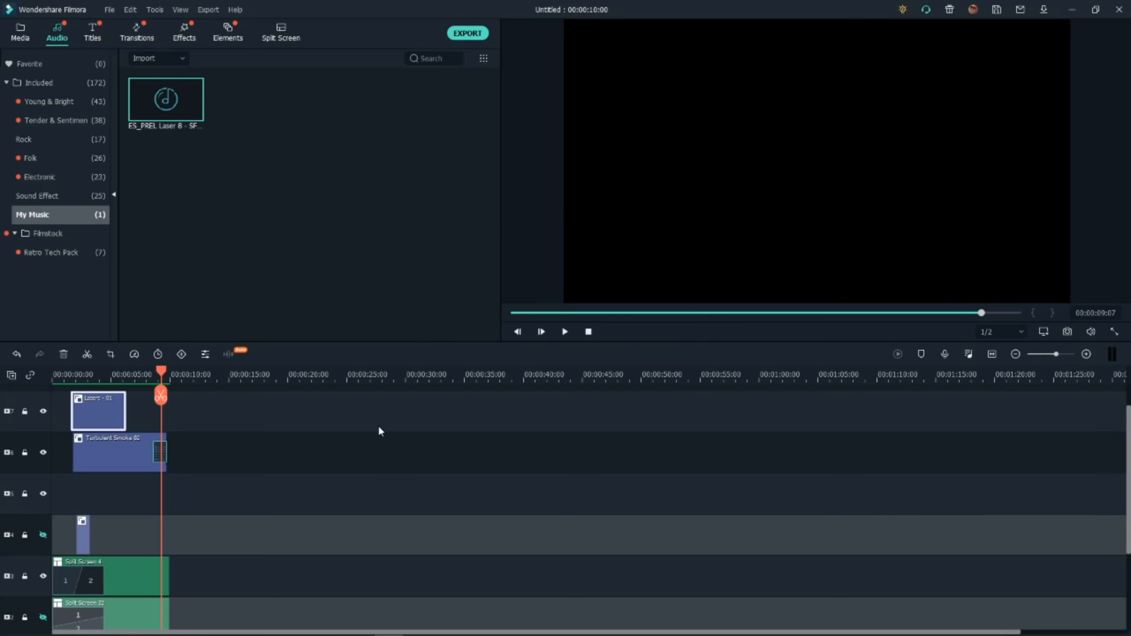
pyautogui.click(76, 375)
pyautogui.click(565, 332)
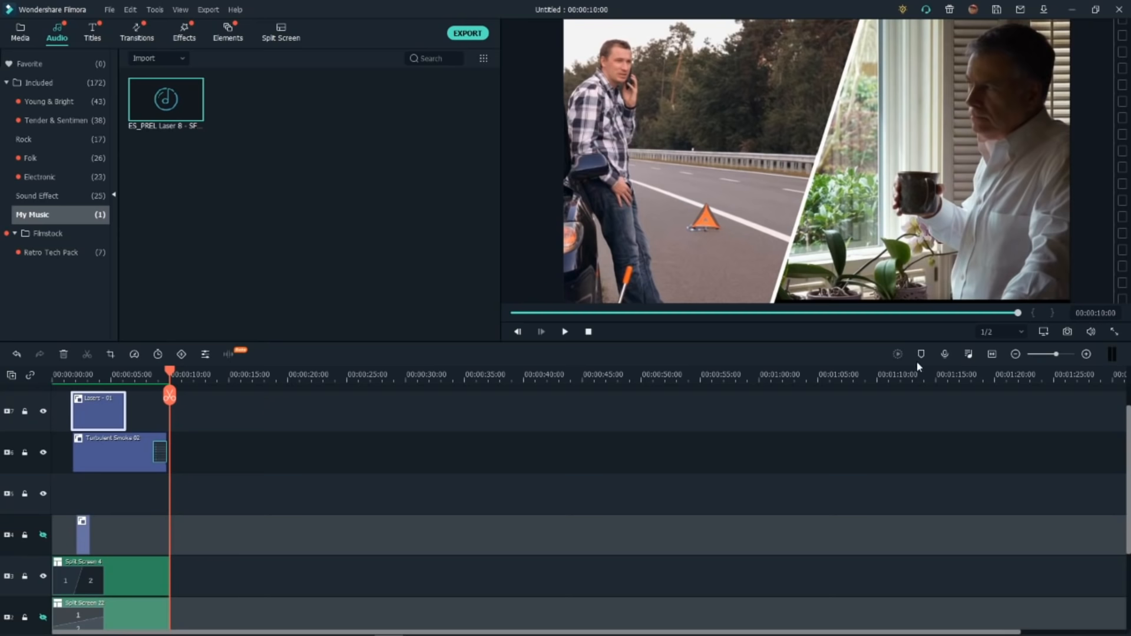
# Extend the end of the Turbulent Smoke 02 clip to 00:00:10:00, level with the end of the split screen, and check the last frames
pyautogui.click(1086, 354)
pyautogui.click(1086, 354)
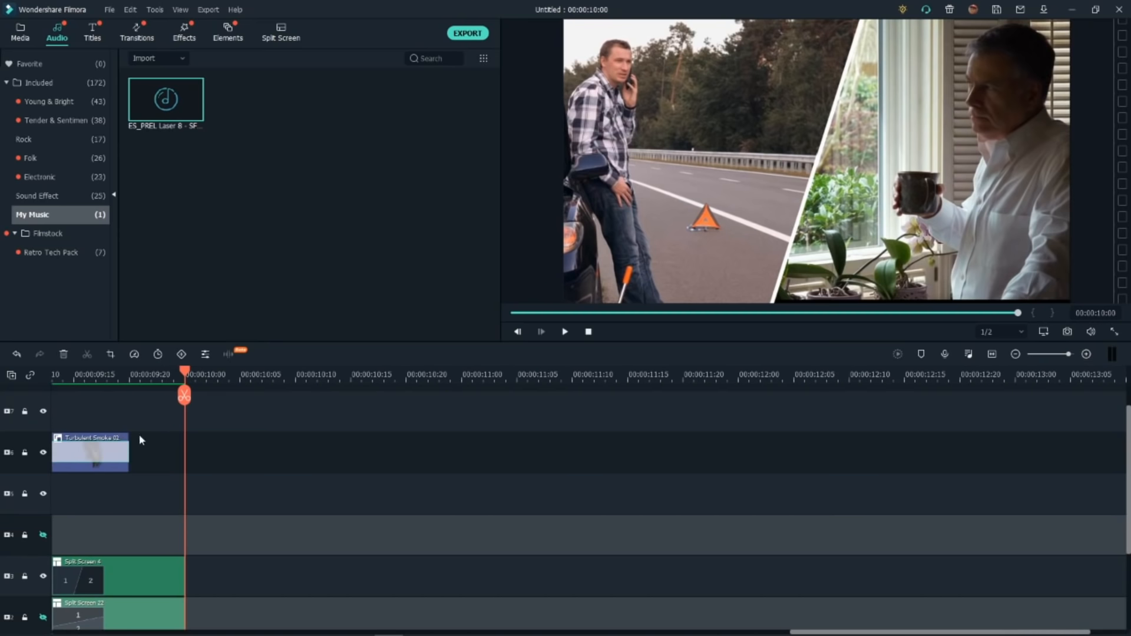
pyautogui.moveTo(127, 437); pyautogui.dragTo(200, 438)
pyautogui.moveTo(152, 375); pyautogui.dragTo(173, 374)
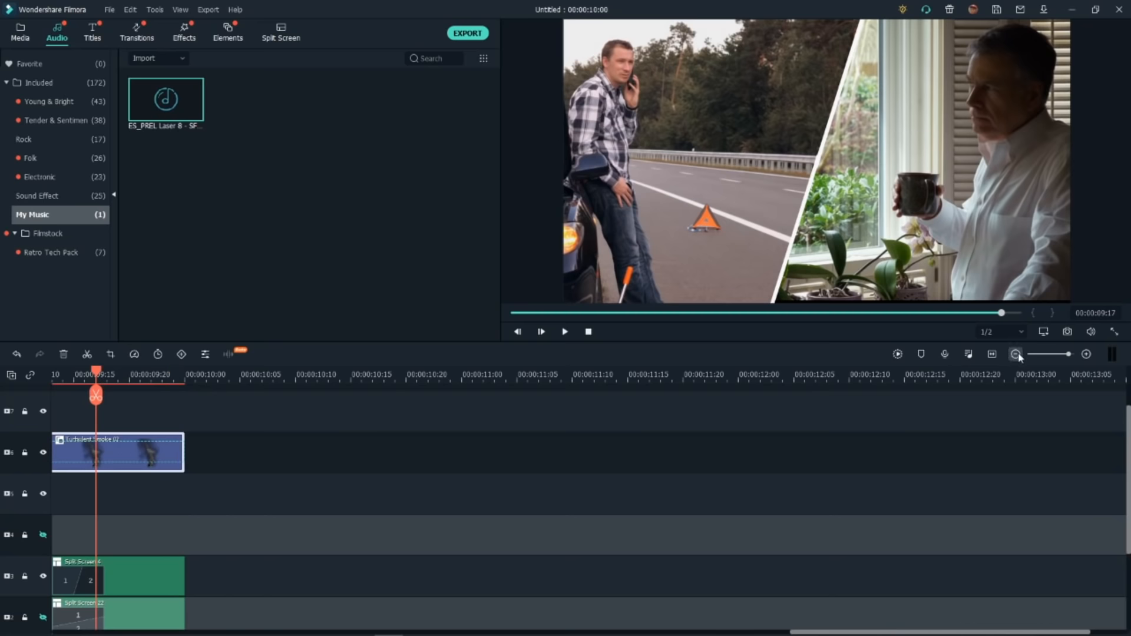
# Play the last seconds of the split screen, then render the timeline preview and play the rendered result
pyautogui.click(1015, 354)
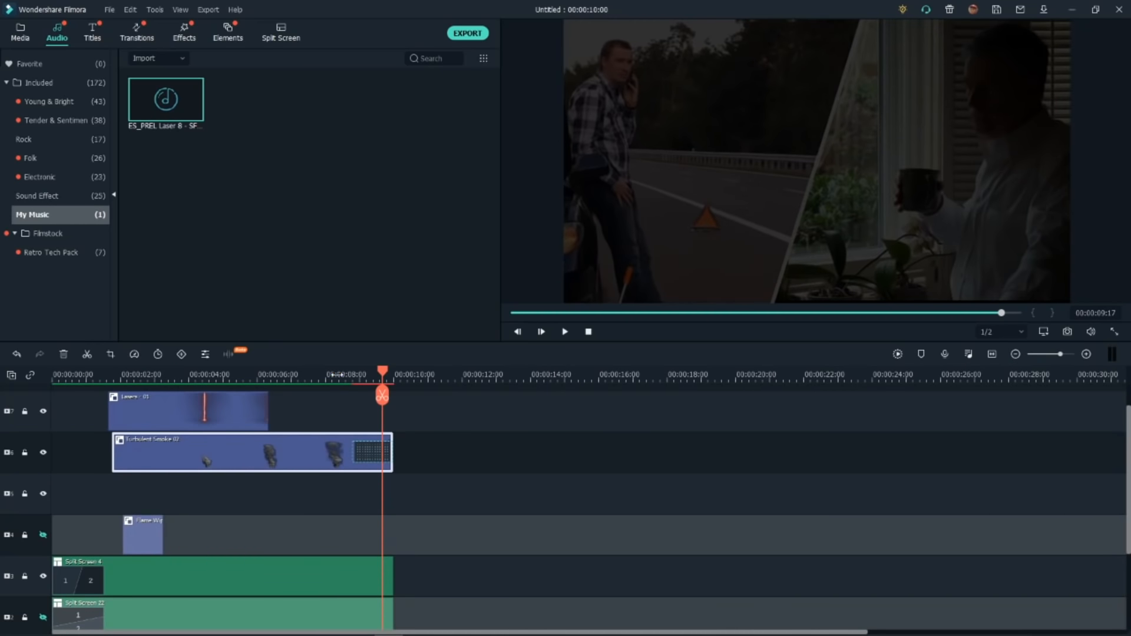
pyautogui.click(335, 375)
pyautogui.click(564, 332)
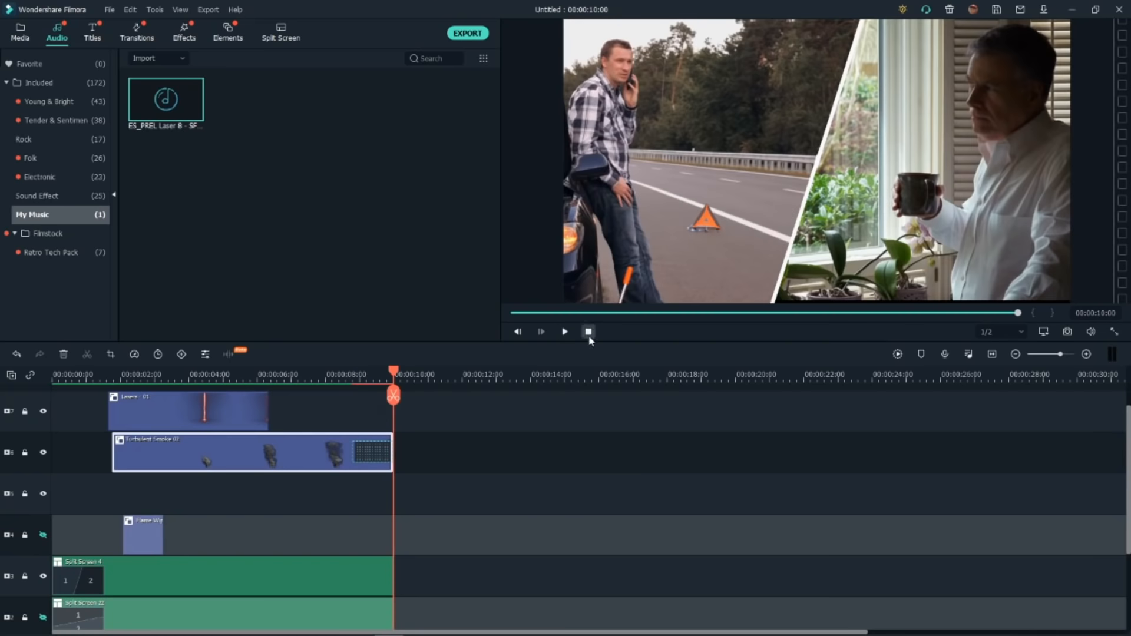
pyautogui.click(896, 352)
pyautogui.click(564, 332)
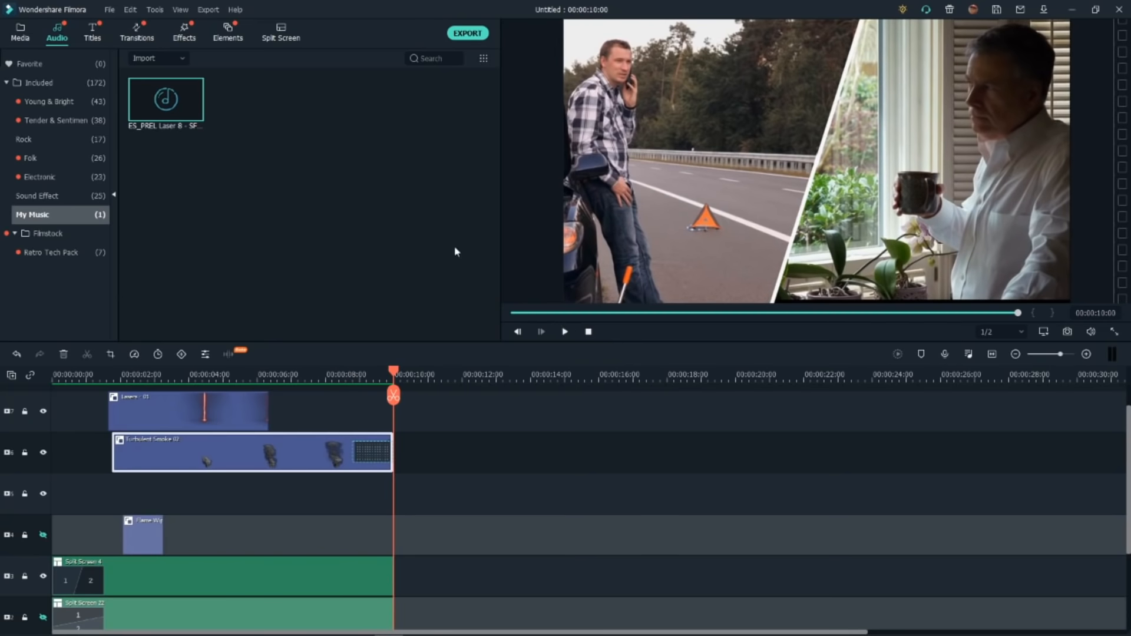
# Place the four-part split screen template with one large area beside three stacked ones at 00:00:00:00 above the laser clip and view it at 00:00:01:15
pyautogui.click(276, 32)
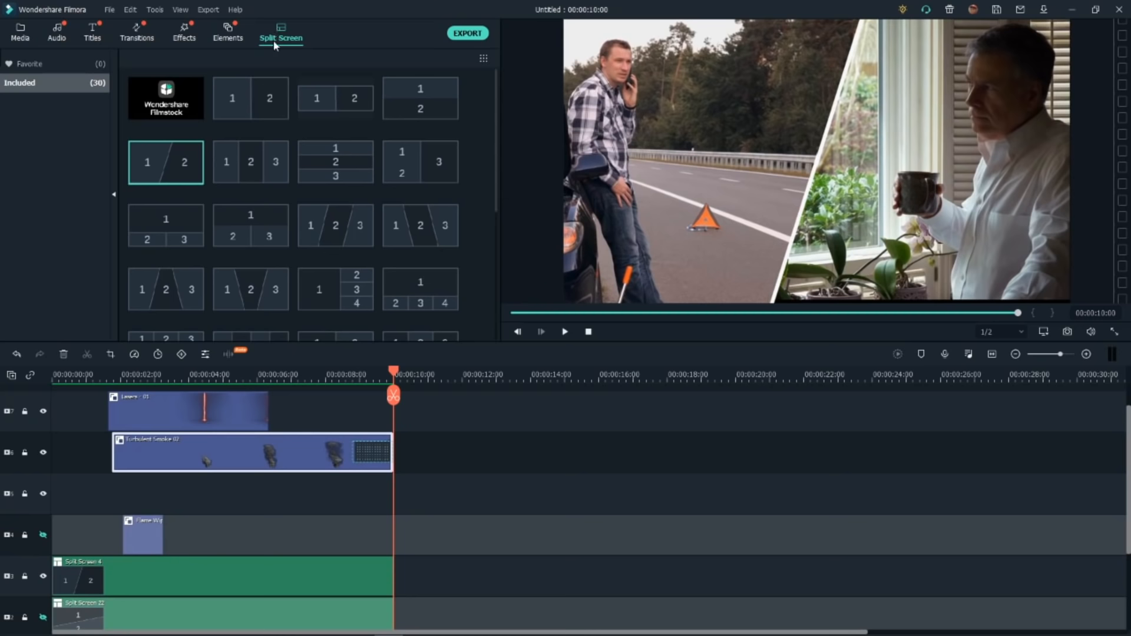
pyautogui.scroll(1, 274, 433)
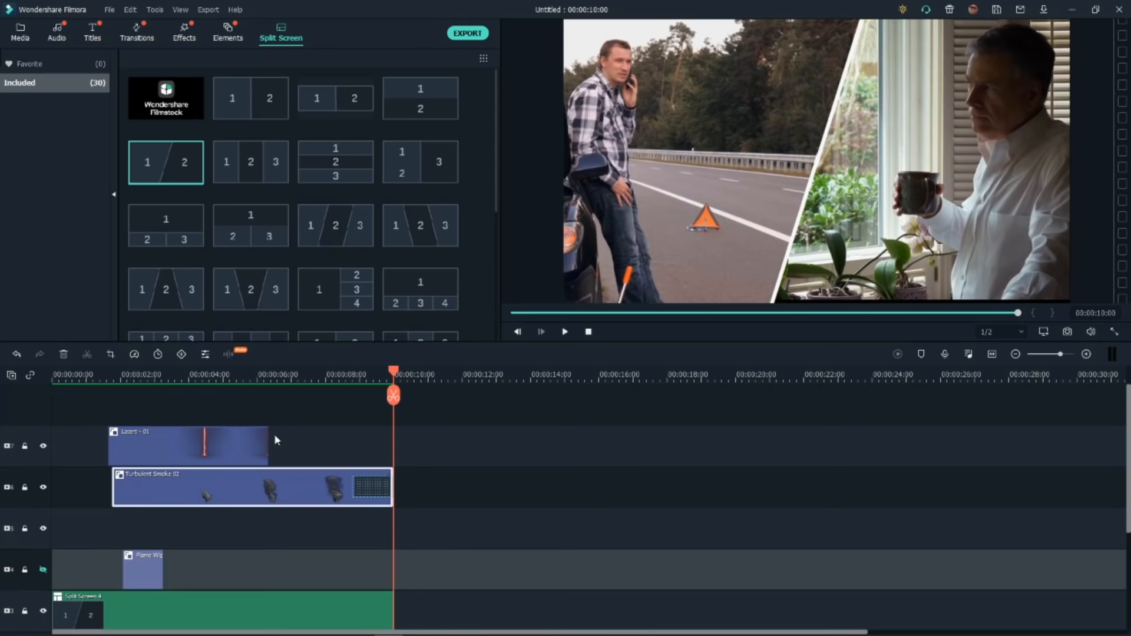
pyautogui.moveTo(400, 235)
pyautogui.moveTo(360, 296); pyautogui.dragTo(35, 401)
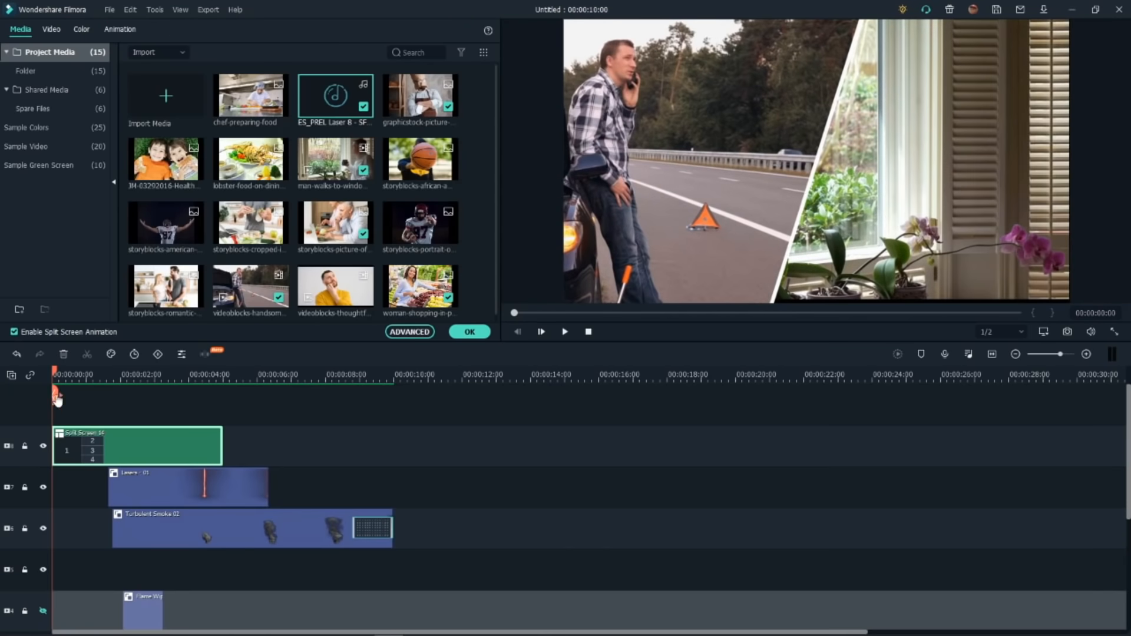
pyautogui.click(107, 375)
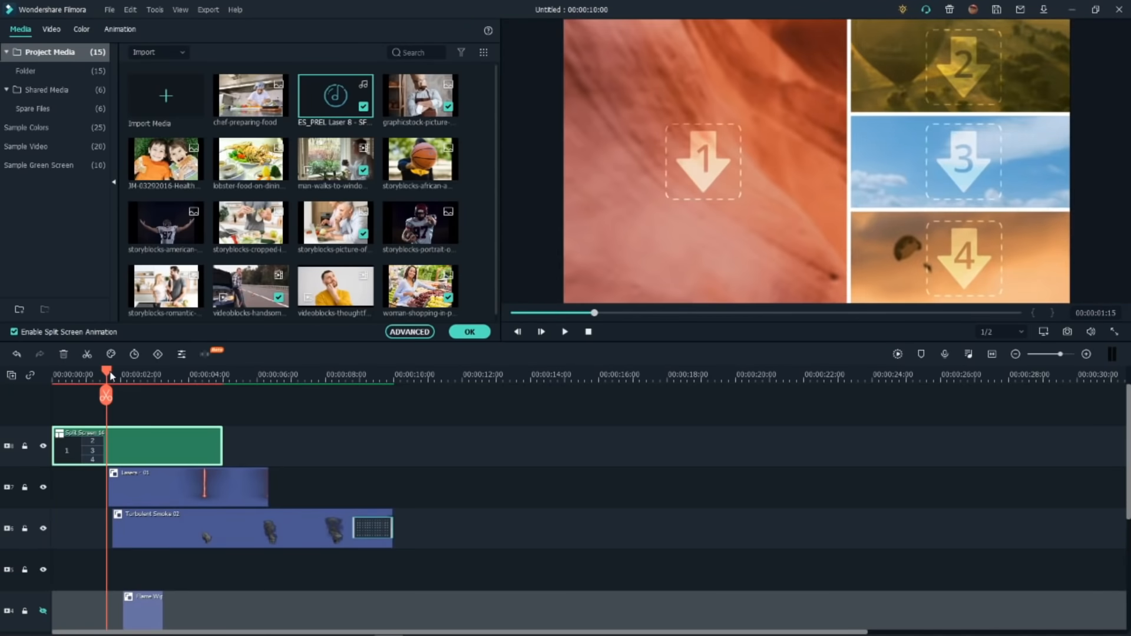